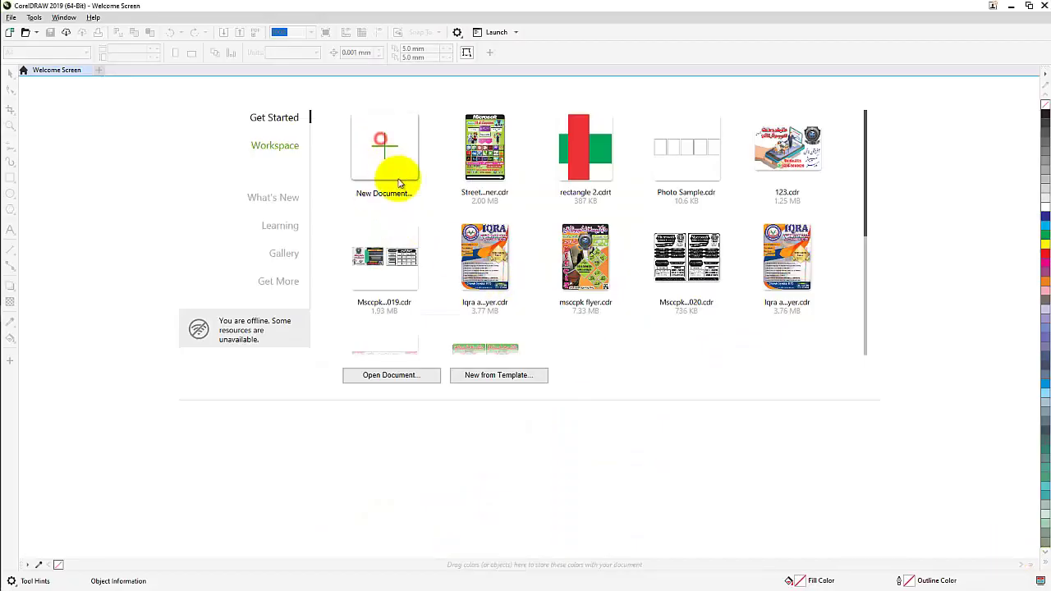
- Create a new blank A4 document in inches and start a new symmetry group on its page
{"action": "left_click", "coordinate": [400, 183]}
{"action": "left_click", "coordinate": [578, 403]}
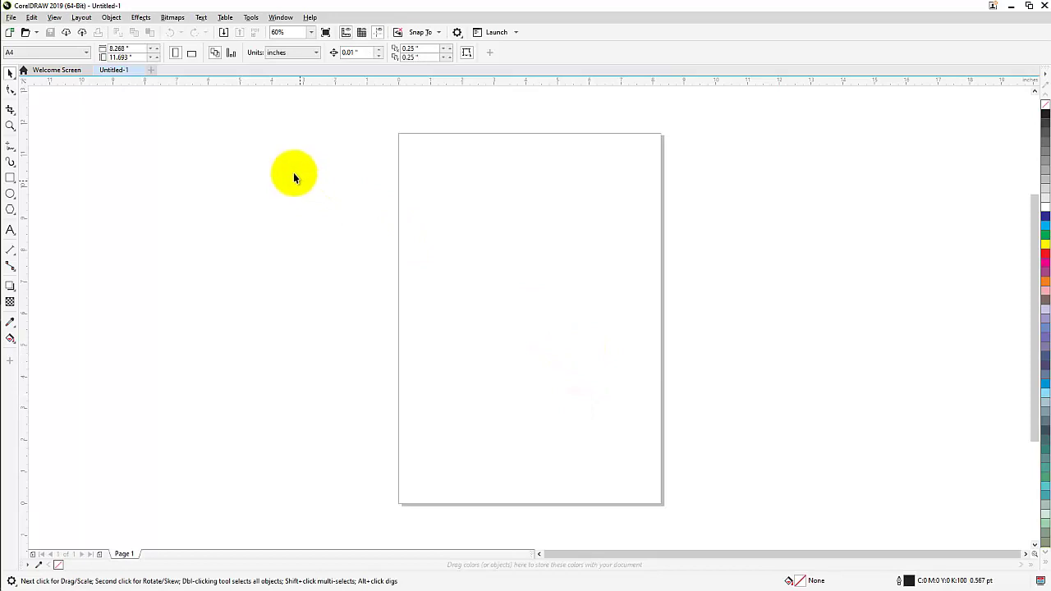
{"action": "left_click", "coordinate": [111, 18]}
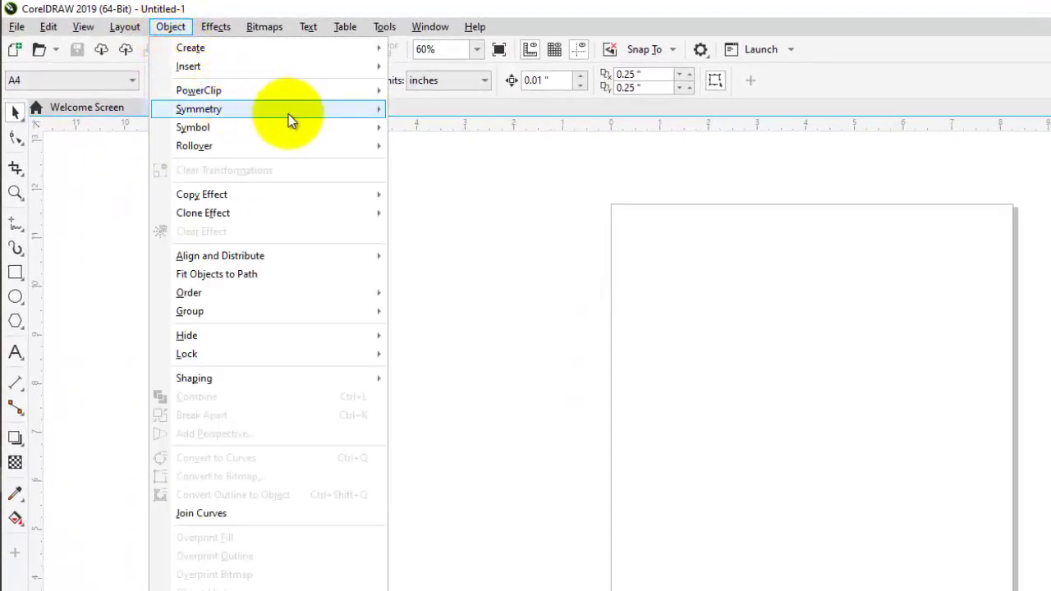
{"action": "mouse_move", "coordinate": [304, 113]}
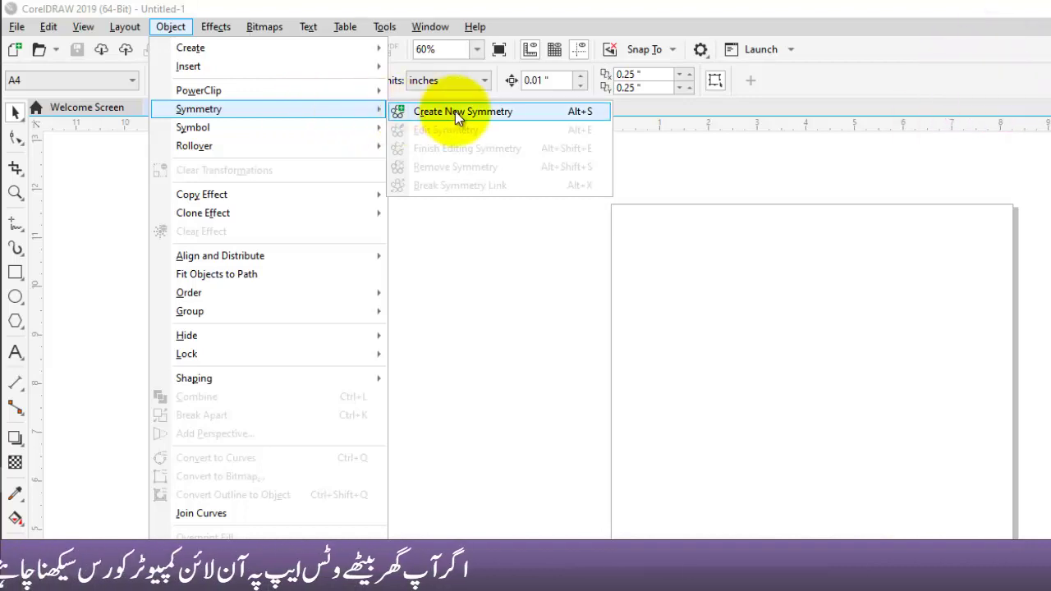
{"action": "left_click", "coordinate": [530, 112]}
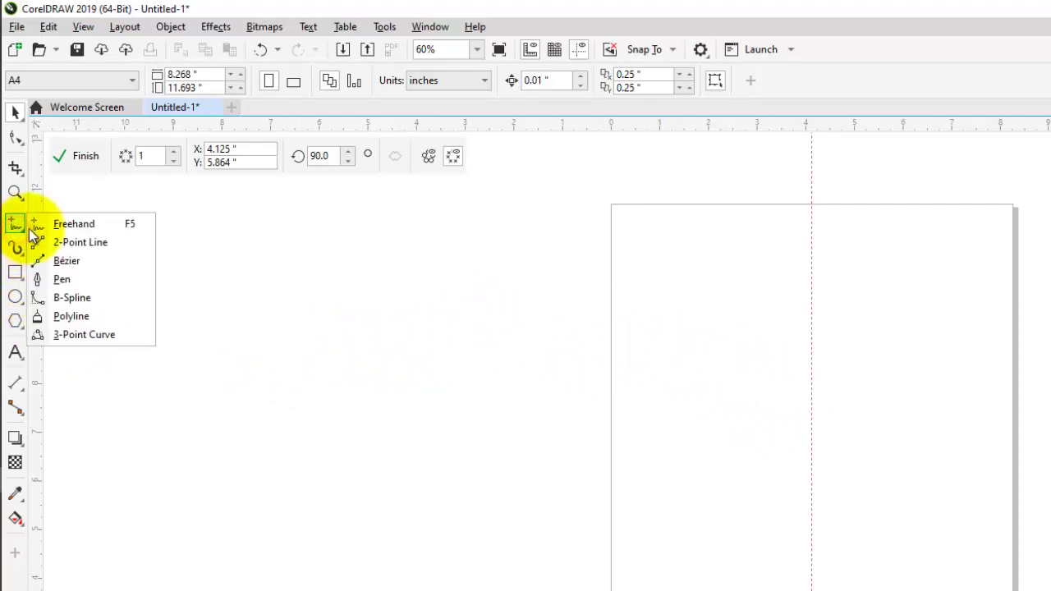
- Draw half a kite with the Pen tool, starting and ending on the vertical mirror line, about 2.04 in wide and 4.8 in high
{"action": "left_click", "coordinate": [95, 280]}
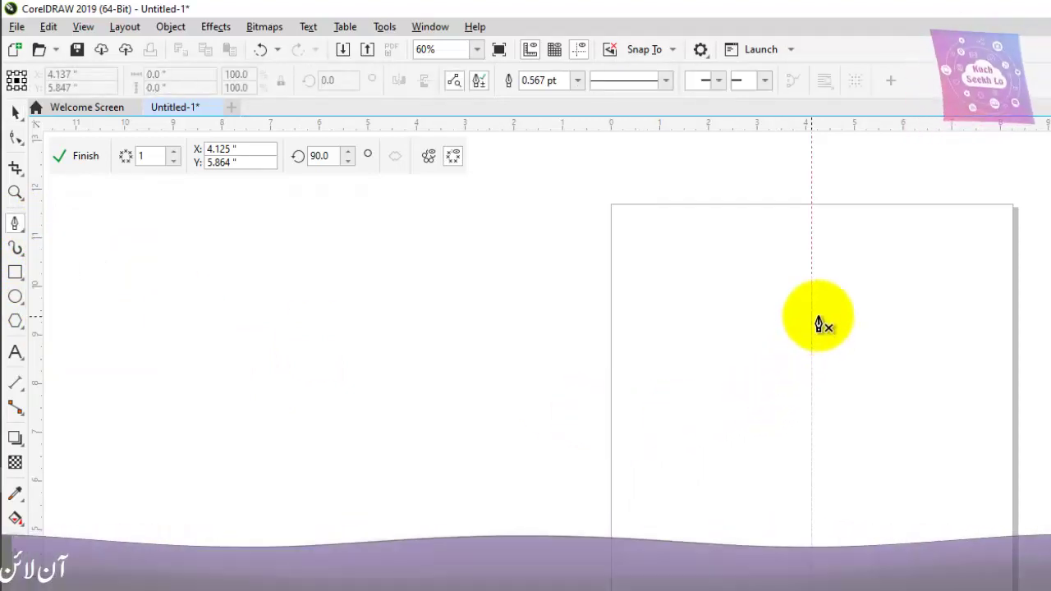
{"action": "left_click", "coordinate": [812, 305]}
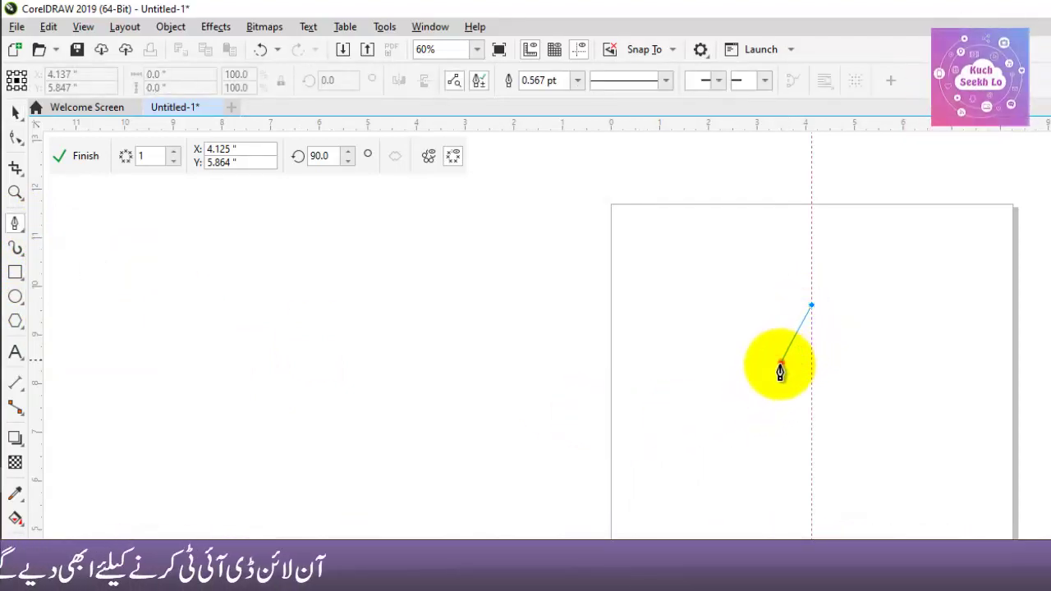
{"action": "left_click_drag", "start_coordinate": [780, 365], "coordinate": [747, 391]}
{"action": "left_click", "coordinate": [712, 407]}
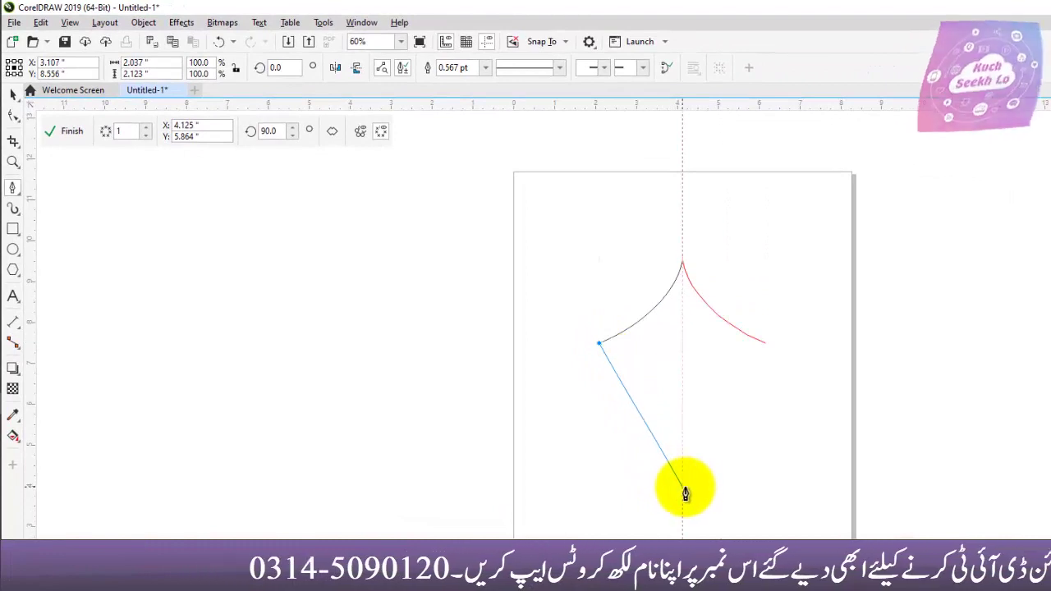
{"action": "left_click", "coordinate": [682, 452]}
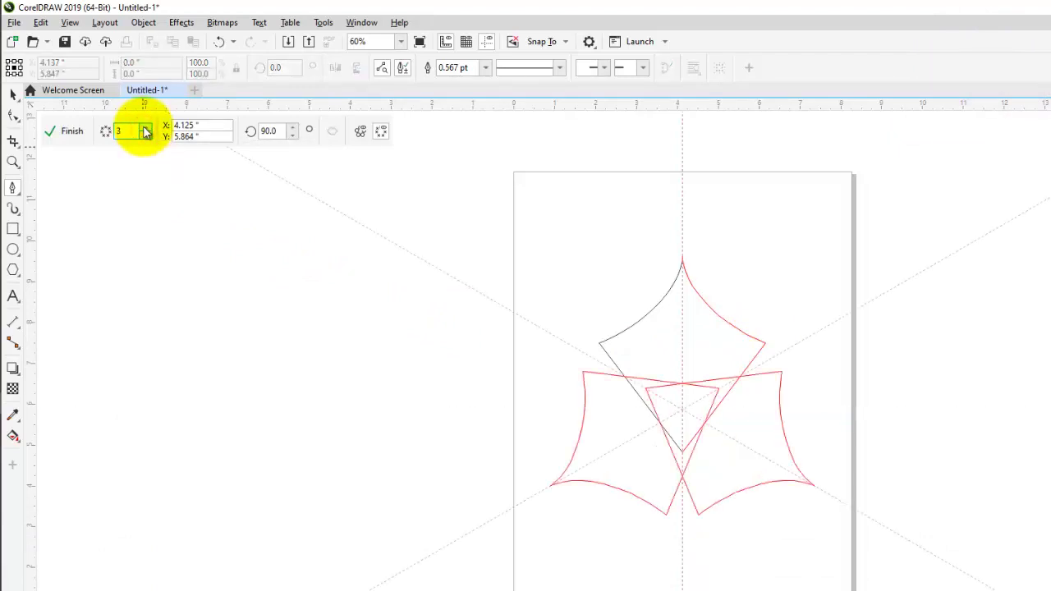
- Try three, five and four mirror lines on the kite, and return the symmetry to one mirror line
{"action": "left_click", "coordinate": [144, 128]}
{"action": "left_click", "coordinate": [144, 128]}
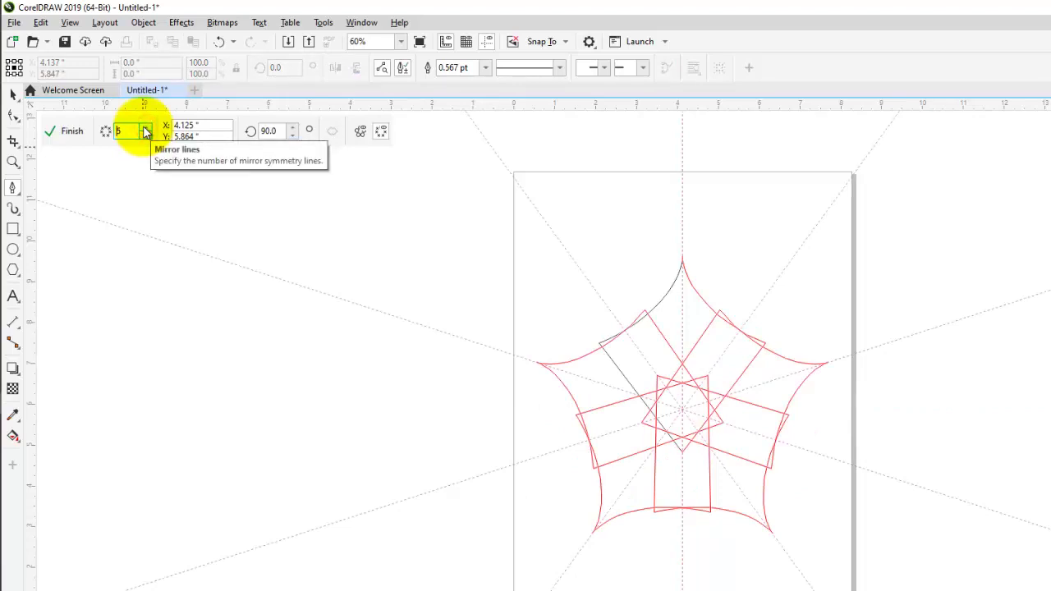
{"action": "left_click", "coordinate": [145, 135]}
{"action": "left_click", "coordinate": [146, 135]}
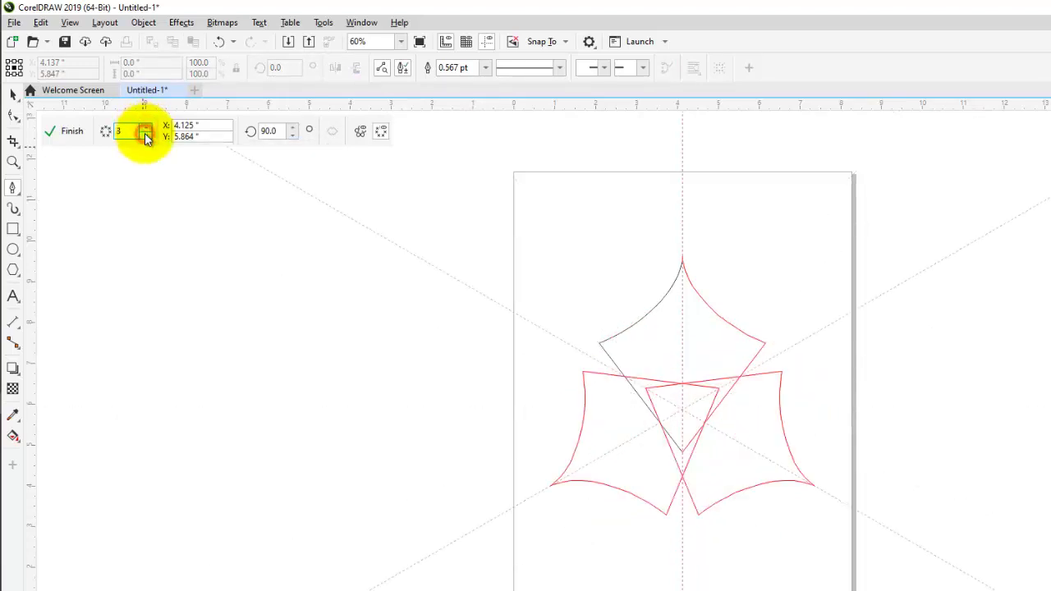
{"action": "left_click", "coordinate": [145, 128]}
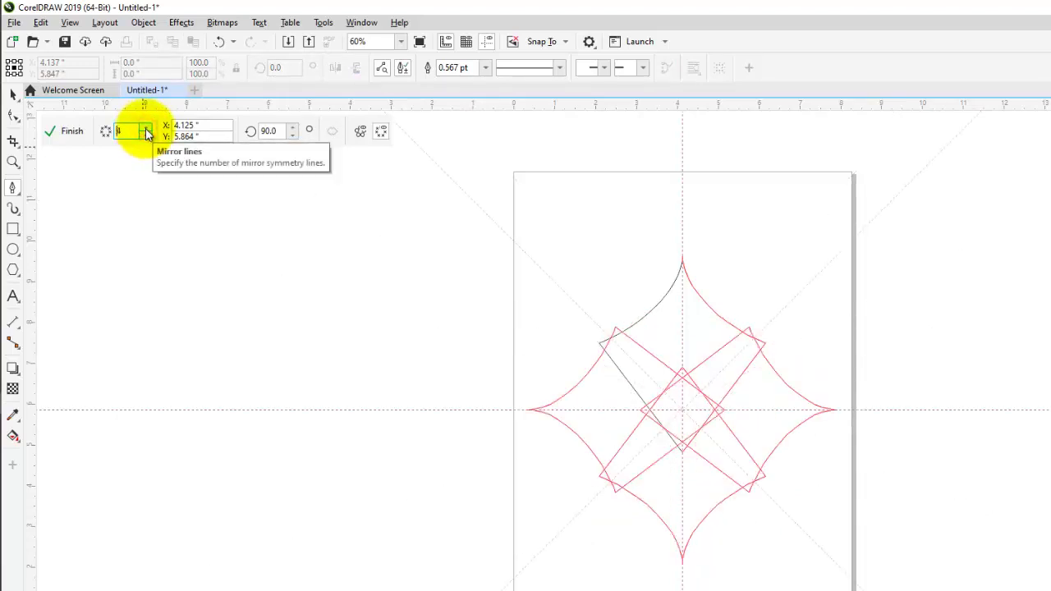
{"action": "left_click", "coordinate": [145, 136]}
{"action": "left_click", "coordinate": [146, 136]}
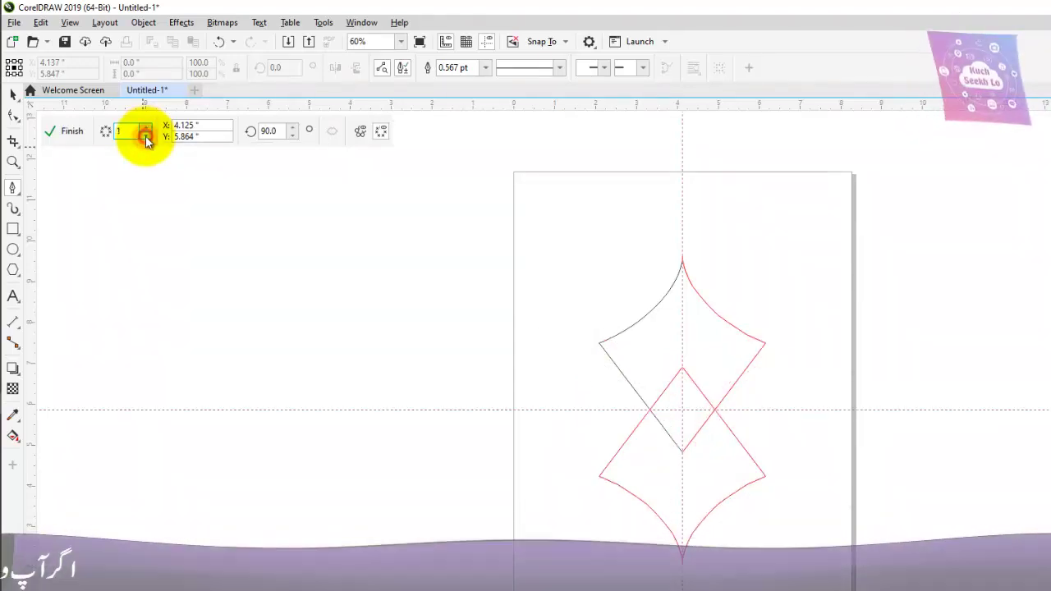
{"action": "left_click", "coordinate": [146, 136]}
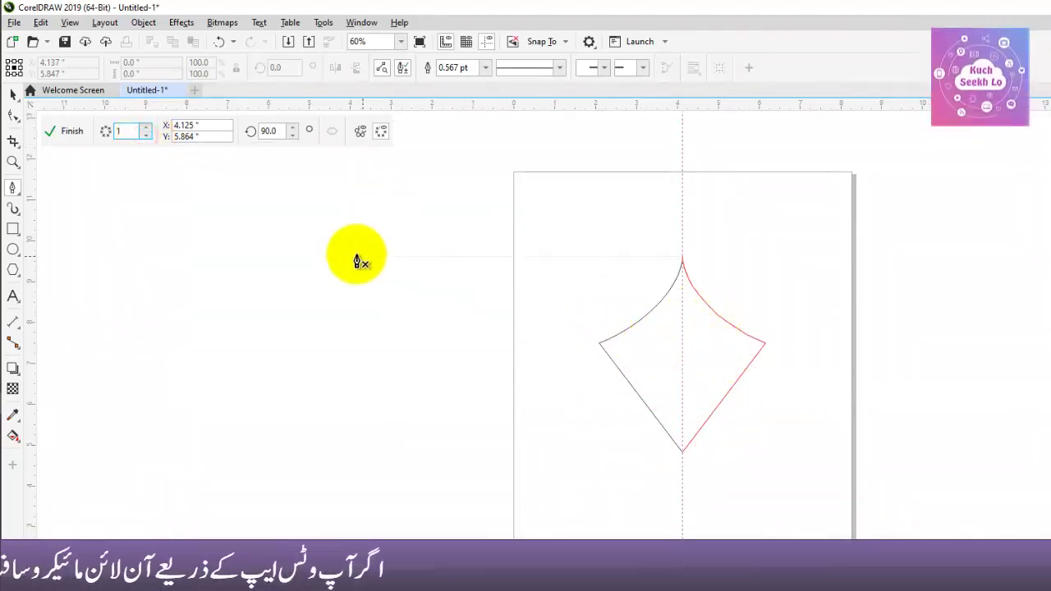
- Finish editing the single-line symmetry group and select the kite
{"action": "left_click", "coordinate": [72, 131]}
{"action": "left_click", "coordinate": [793, 485]}
{"action": "left_click", "coordinate": [680, 374]}
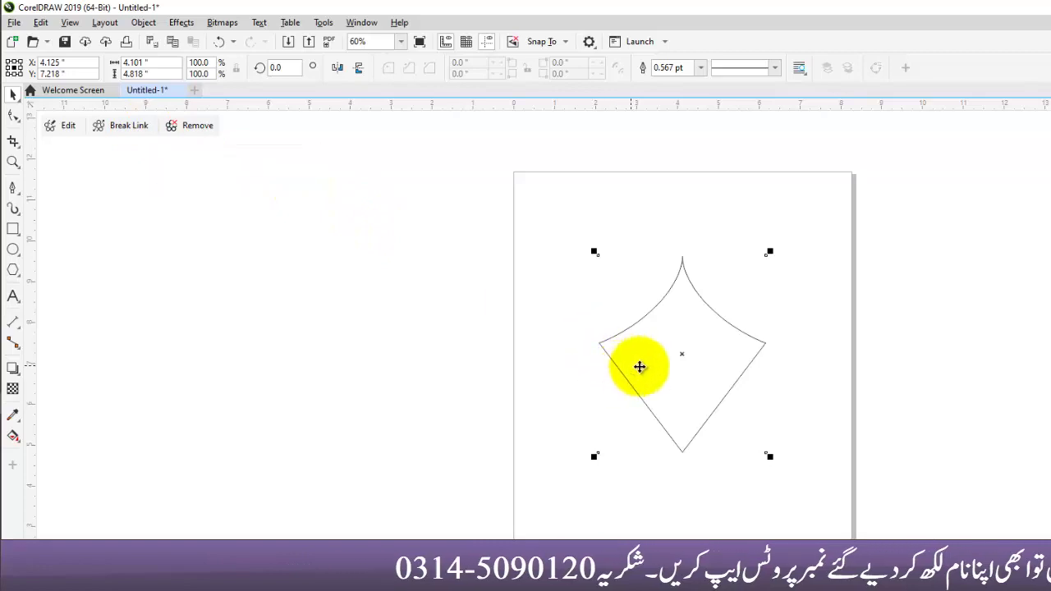
- Reopen the kite's symmetry group, set it to two mirror lines, and finish editing
{"action": "left_click", "coordinate": [65, 126]}
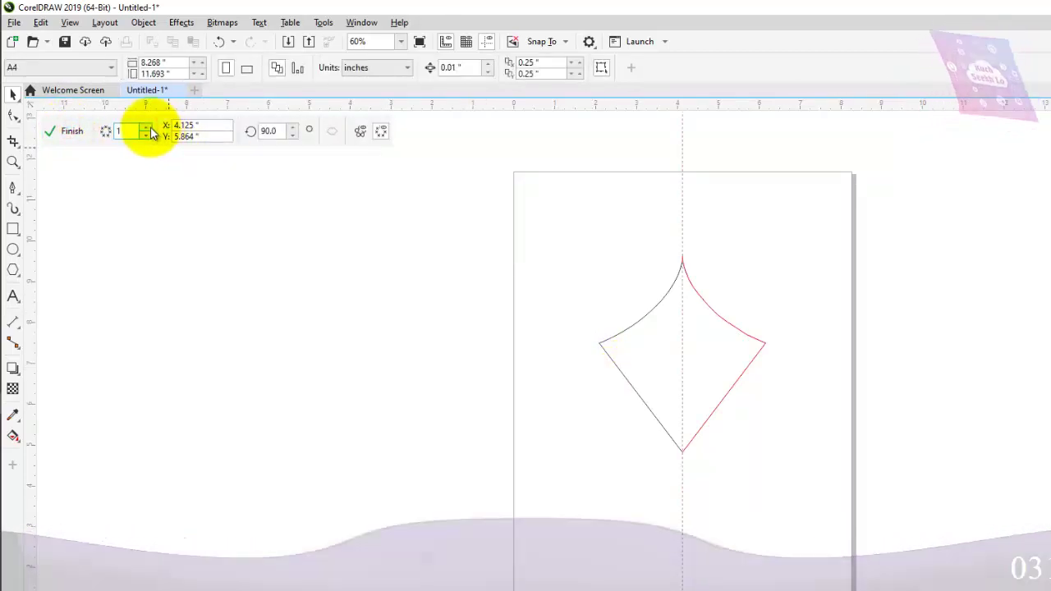
{"action": "left_click", "coordinate": [147, 128]}
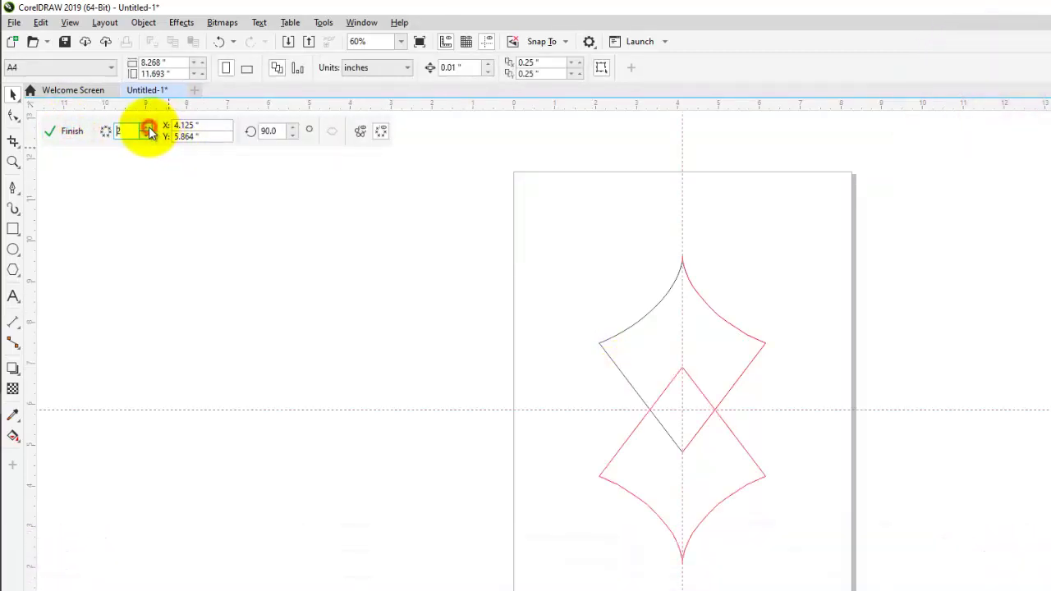
{"action": "left_click", "coordinate": [72, 132]}
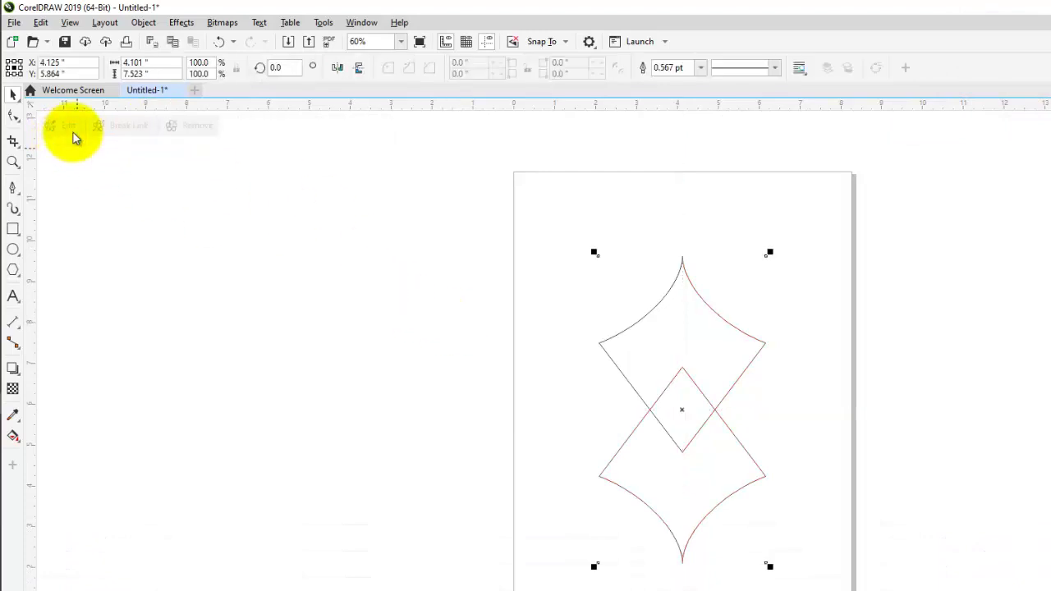
{"action": "left_click", "coordinate": [375, 345]}
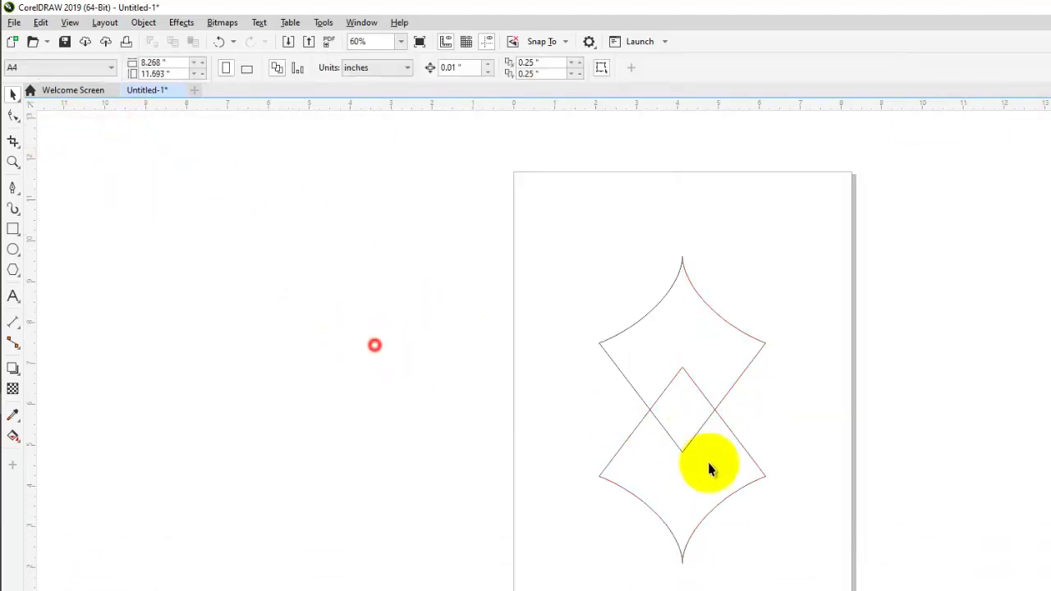
- Reposition the two-line kite pattern to about X 3.73 in, Y 6.31 in, and ungroup it into separate curves
{"action": "left_click", "coordinate": [717, 475]}
{"action": "left_click_drag", "start_coordinate": [733, 463], "coordinate": [917, 443]}
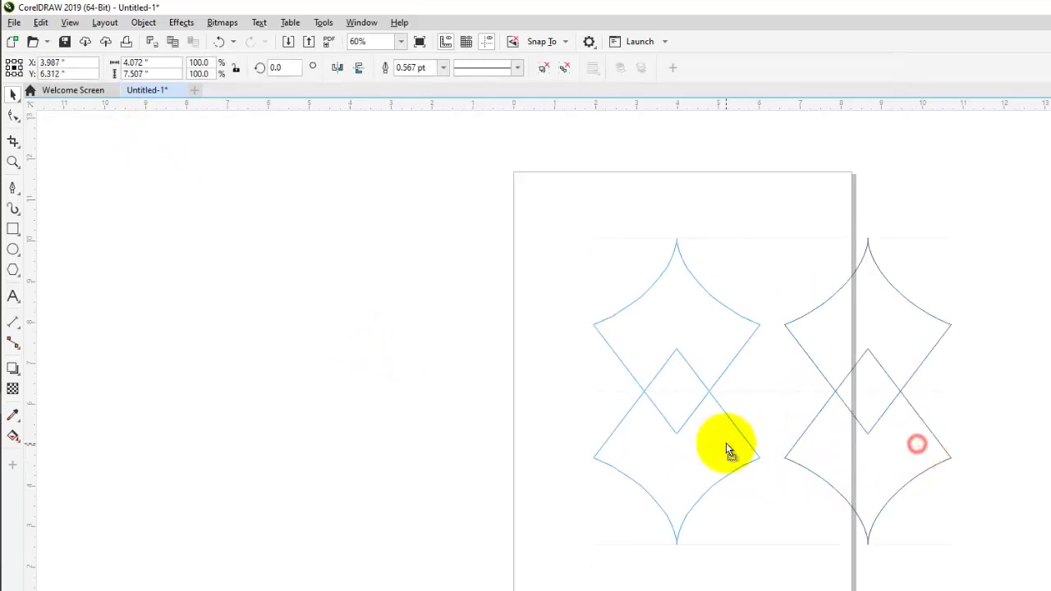
{"action": "left_click_drag", "start_coordinate": [726, 442], "coordinate": [715, 442]}
{"action": "left_click", "coordinate": [460, 295]}
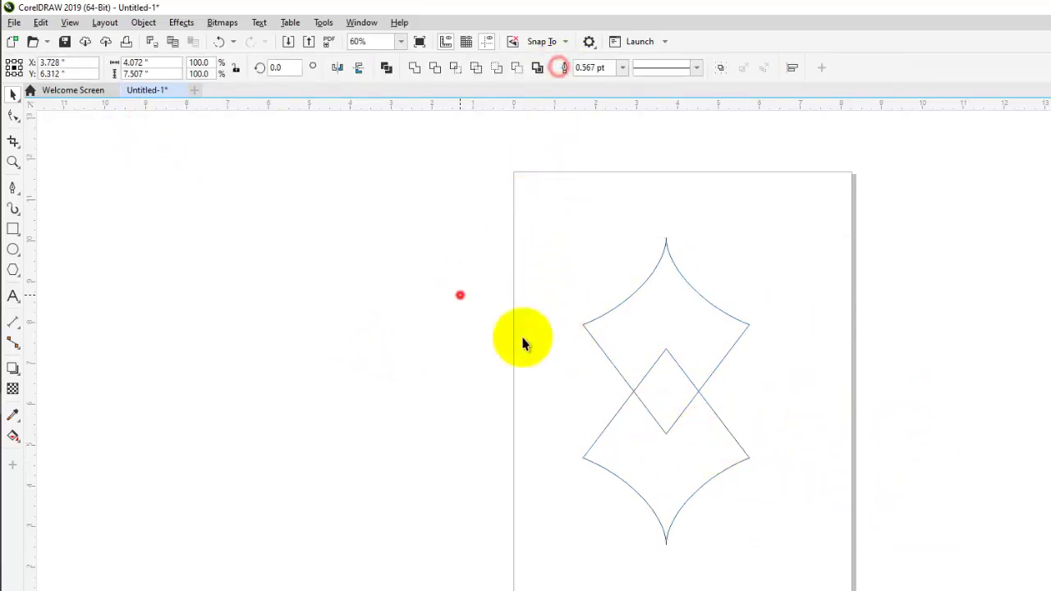
- Pull the upper kite's right half away from the pattern, and delete all the curves from the page
{"action": "left_click", "coordinate": [698, 350]}
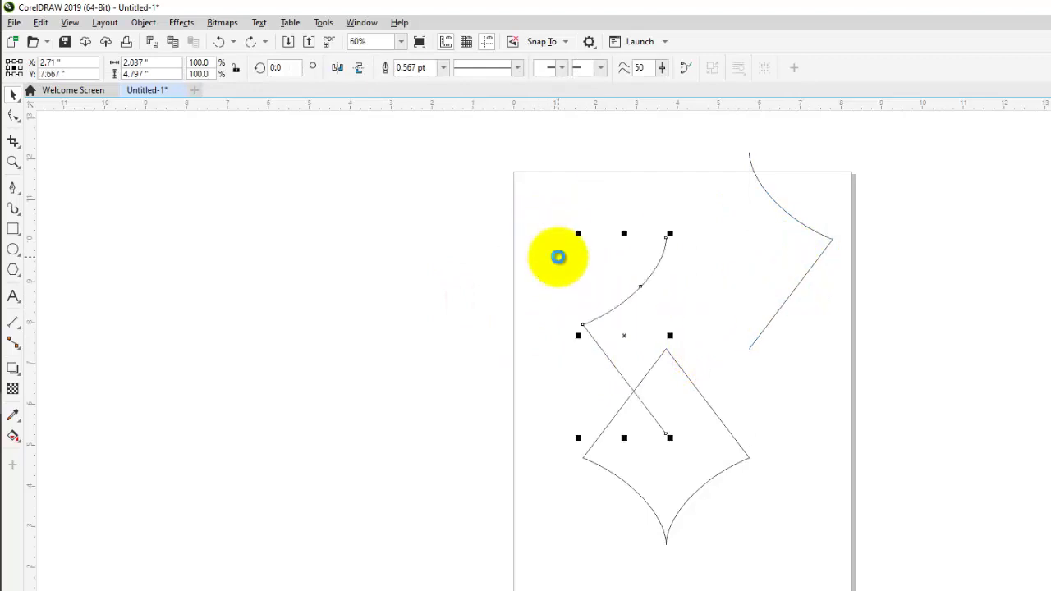
{"action": "left_click", "coordinate": [555, 335]}
{"action": "left_click_drag", "start_coordinate": [595, 293], "coordinate": [819, 580]}
{"action": "key", "text": "Delete"}
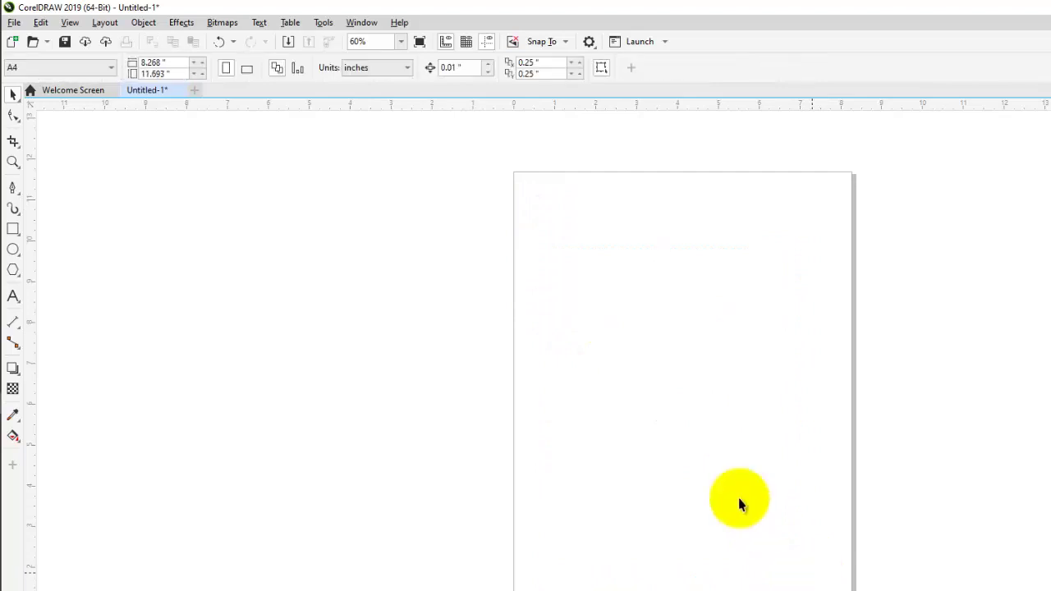
- Create another symmetry group on the empty page and choose the B-Spline drawing tool
{"action": "left_click", "coordinate": [143, 24]}
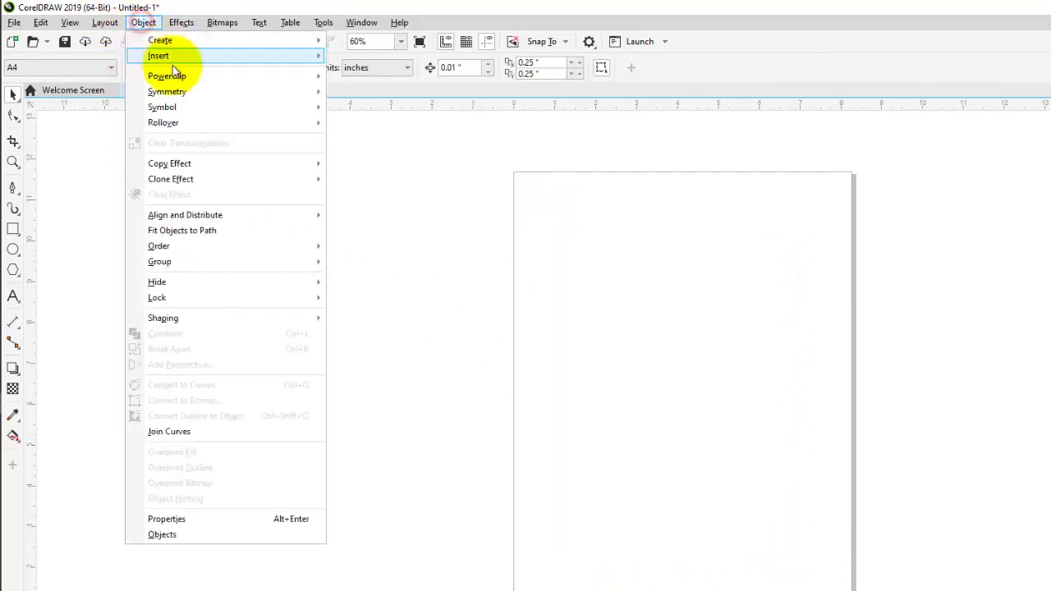
{"action": "left_click", "coordinate": [417, 99]}
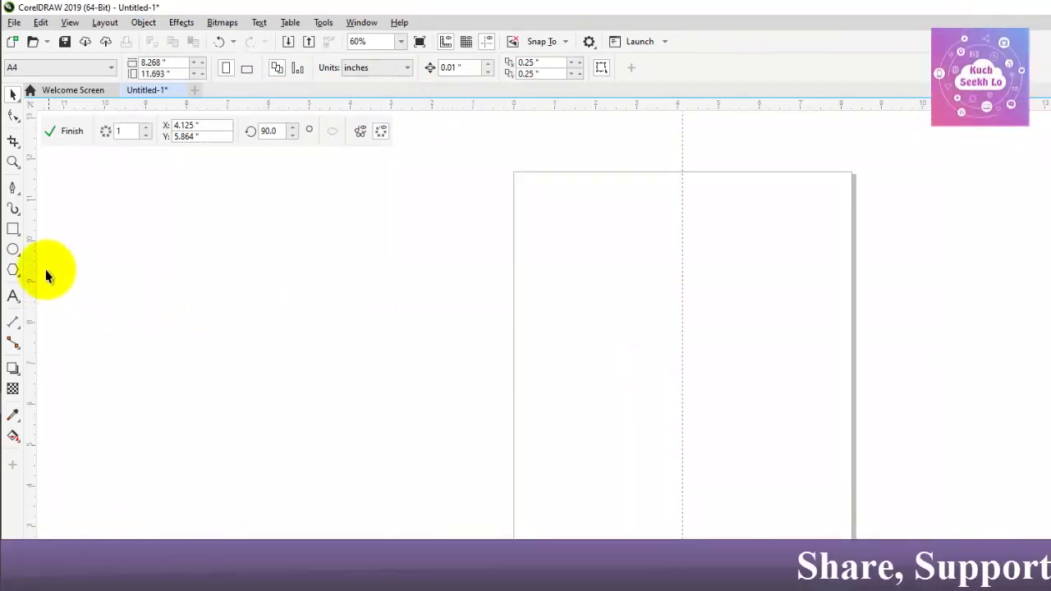
{"action": "left_click", "coordinate": [16, 194]}
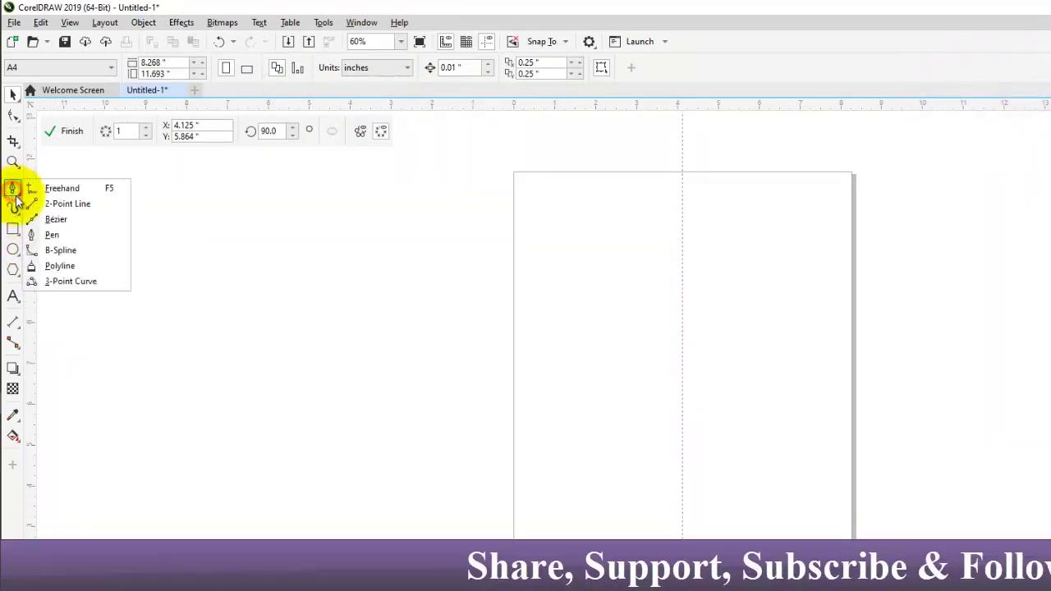
{"action": "left_click", "coordinate": [80, 252]}
- Draw a half-kite B-spline starting and ending on the vertical mirror line, and finish the symmetry with four mirror lines, about 8.01 in across
{"action": "left_click", "coordinate": [681, 246]}
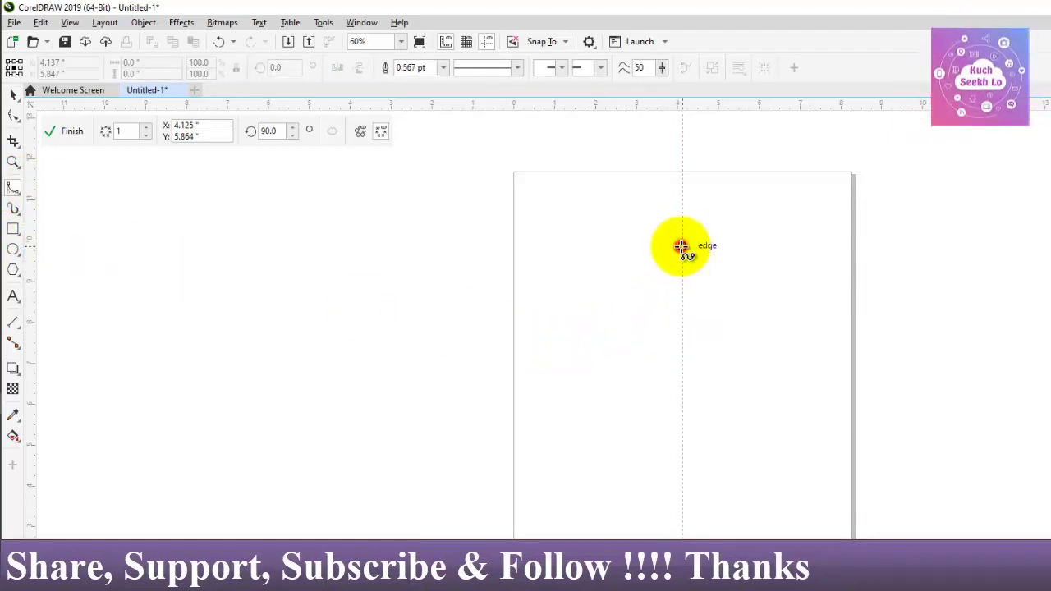
{"action": "left_click", "coordinate": [660, 282]}
{"action": "left_click", "coordinate": [639, 304]}
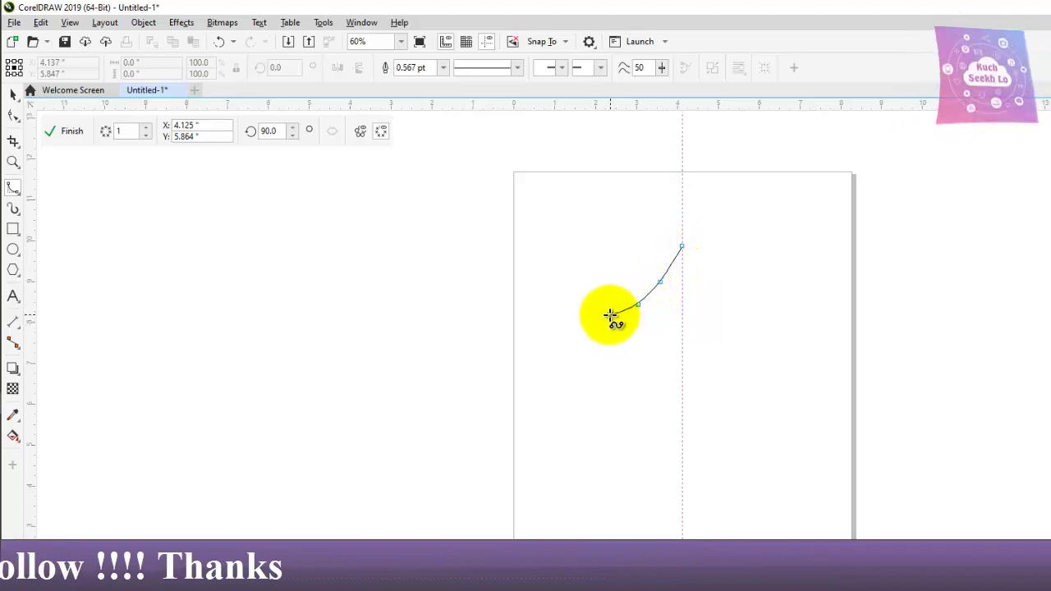
{"action": "left_click", "coordinate": [610, 315]}
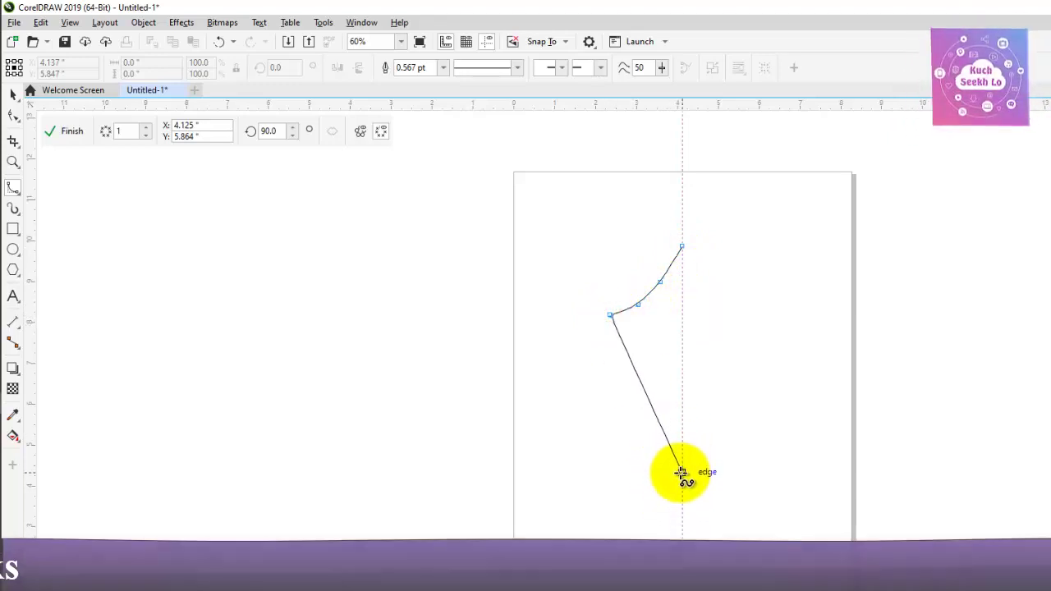
{"action": "left_click", "coordinate": [681, 473]}
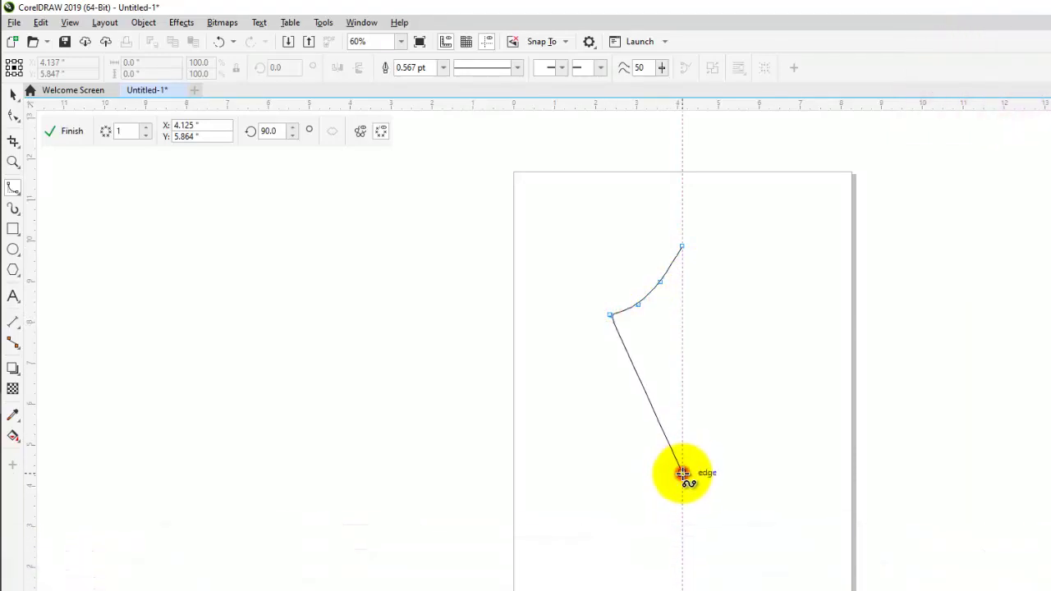
{"action": "double_click", "coordinate": [682, 473]}
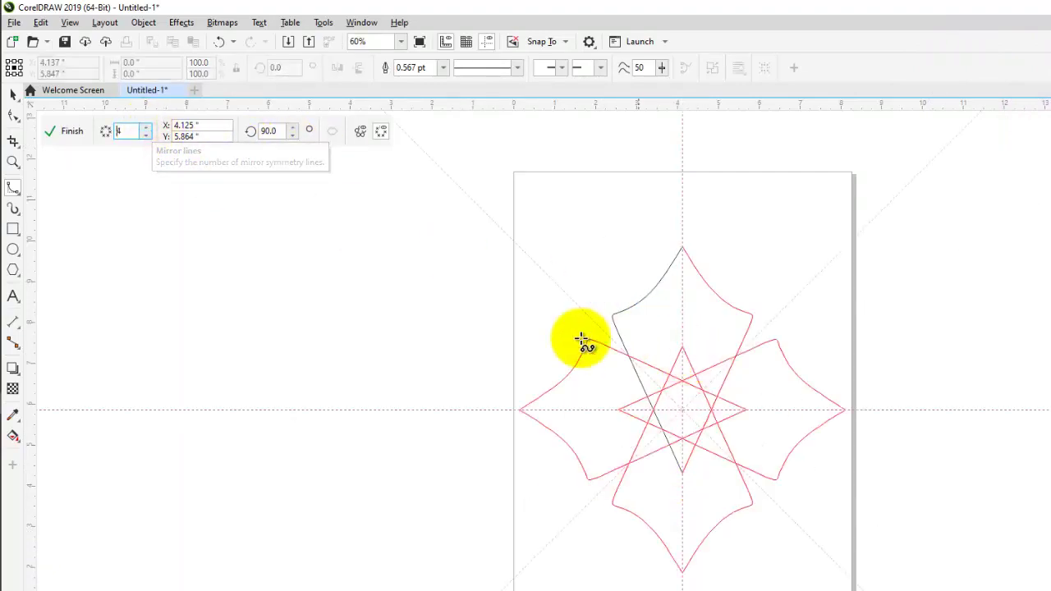
{"action": "left_click", "coordinate": [73, 131]}
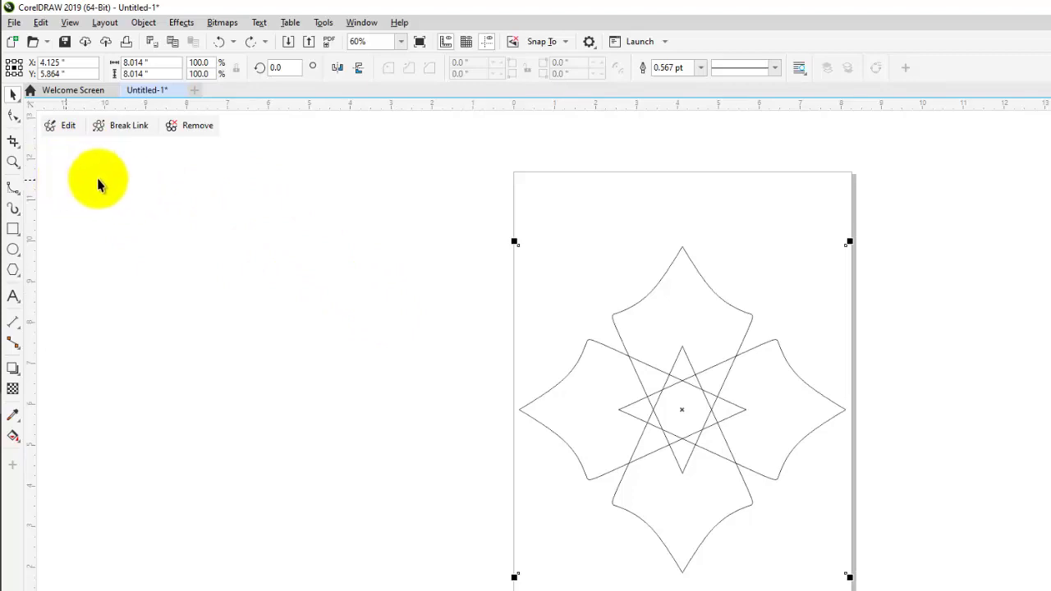
- Reopen the four-line star's symmetry group and look through the available curve drawing tools
{"action": "left_click", "coordinate": [68, 125]}
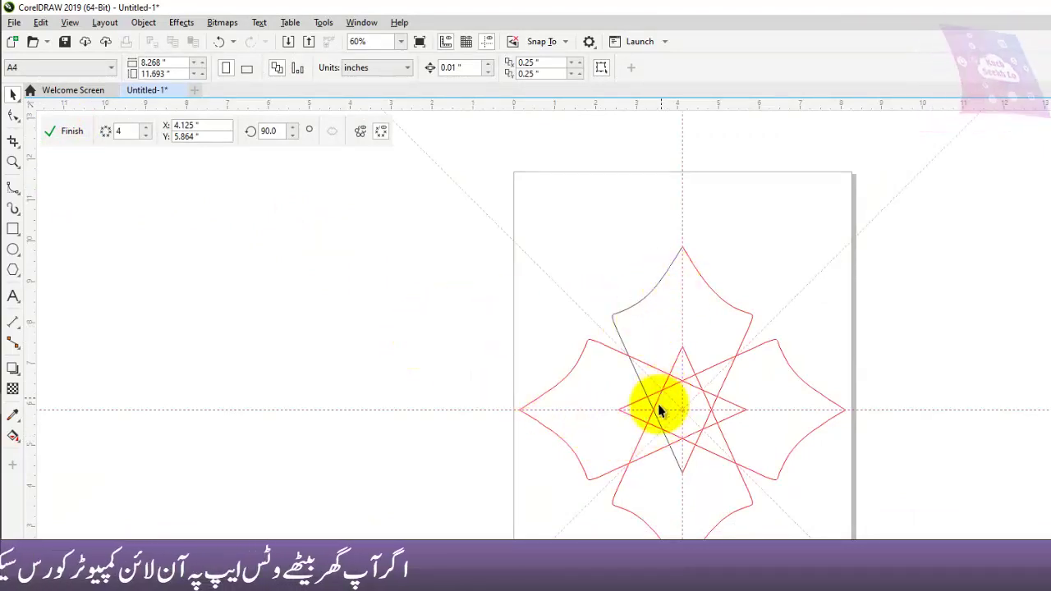
{"action": "left_click", "coordinate": [14, 206]}
{"action": "mouse_move", "coordinate": [13, 188]}
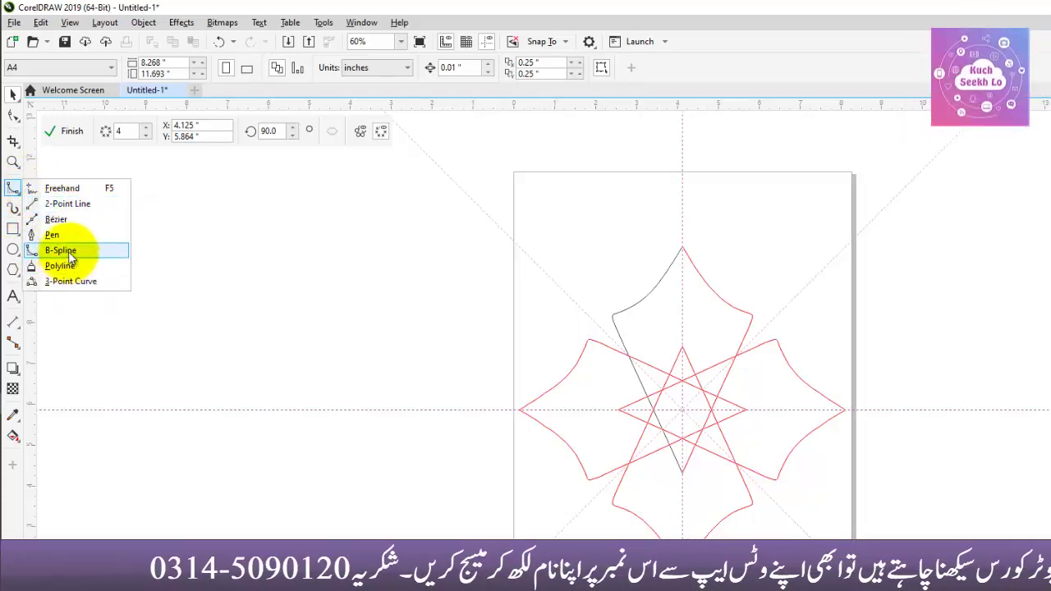
- Finish editing the symmetry group and delete the star pattern from the page
{"action": "left_click", "coordinate": [59, 133]}
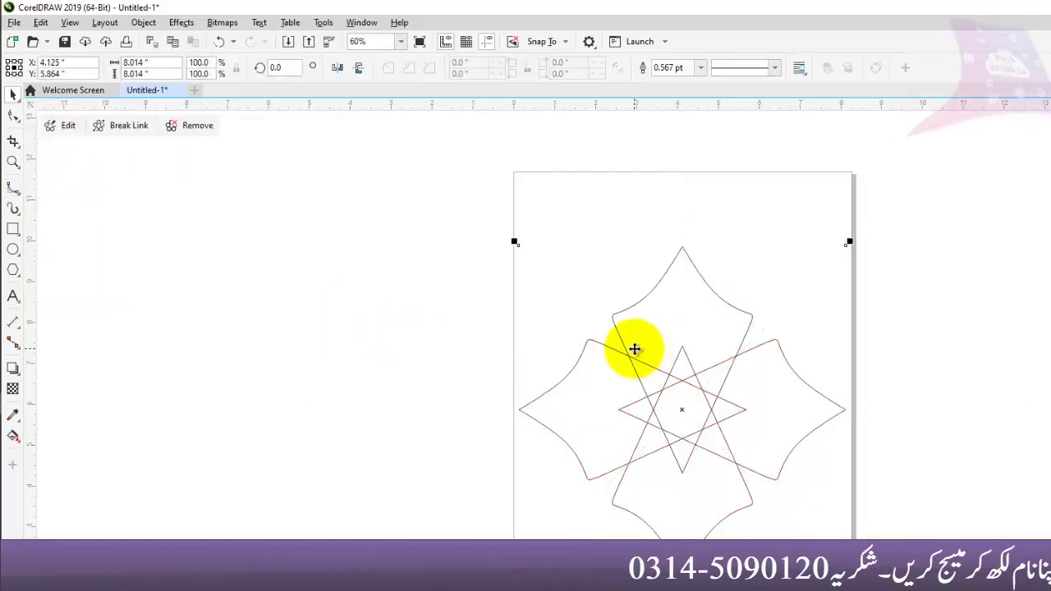
{"action": "key", "text": "Delete"}
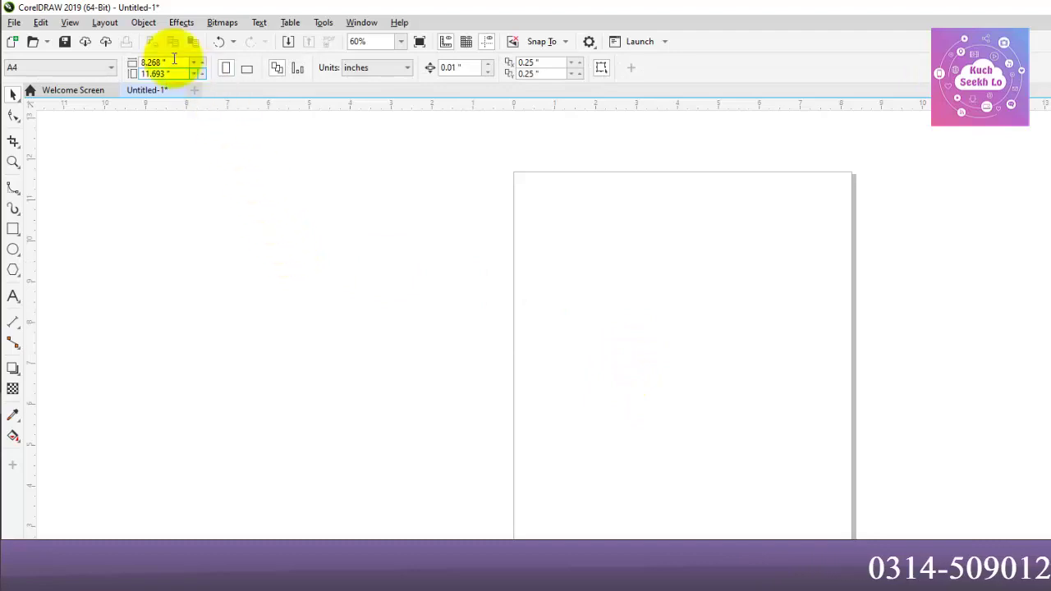
- Create a new symmetry group and draw a closed, red-filled half-kite about 1.29 by 3.67 in along the vertical mirror line
{"action": "left_click", "coordinate": [143, 23]}
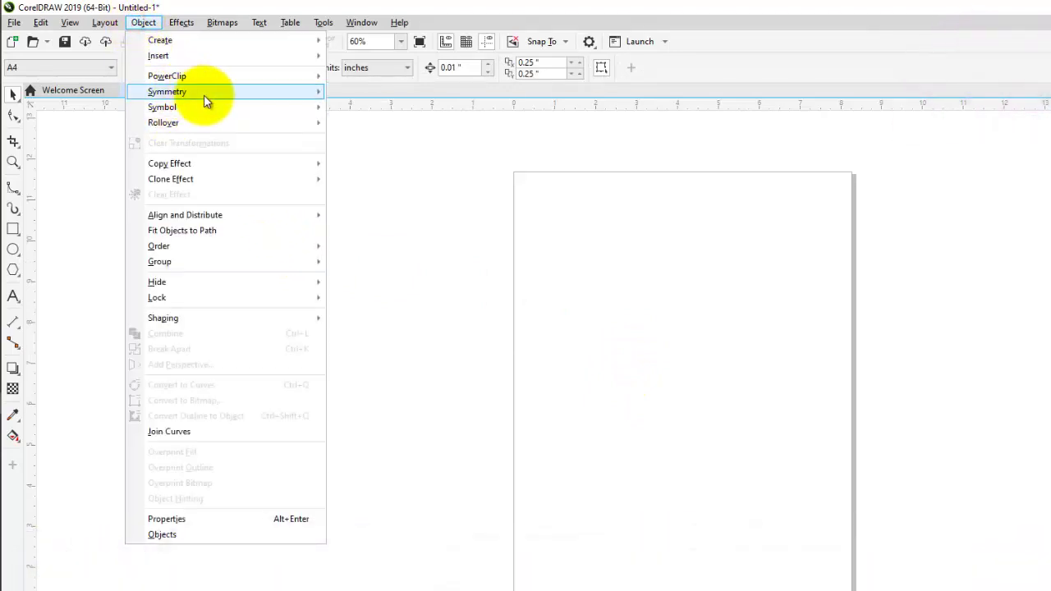
{"action": "mouse_move", "coordinate": [205, 92]}
{"action": "left_click", "coordinate": [391, 94]}
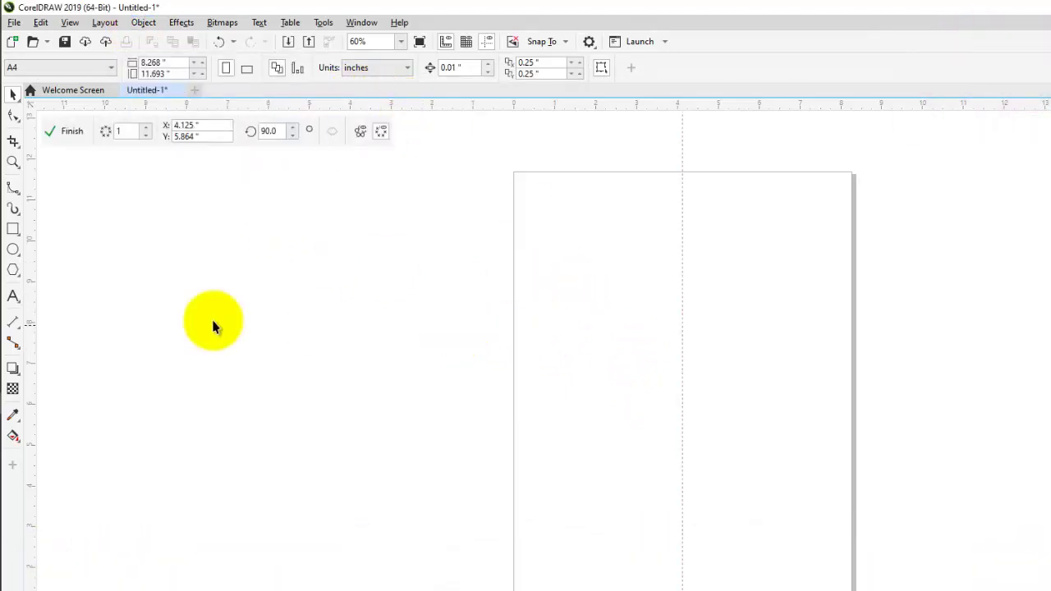
{"action": "left_click", "coordinate": [17, 193]}
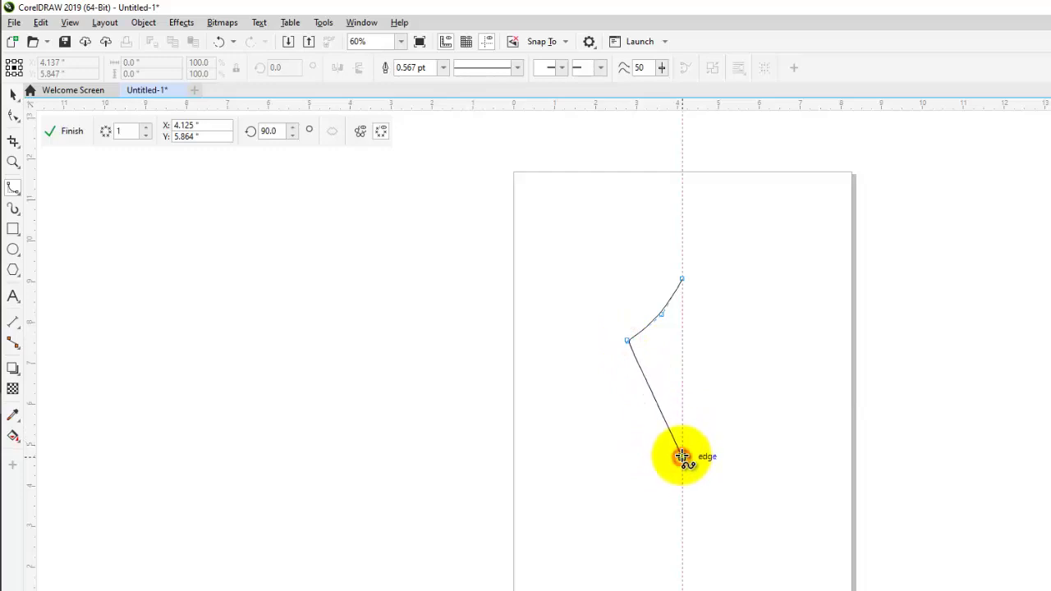
{"action": "left_click", "coordinate": [684, 279]}
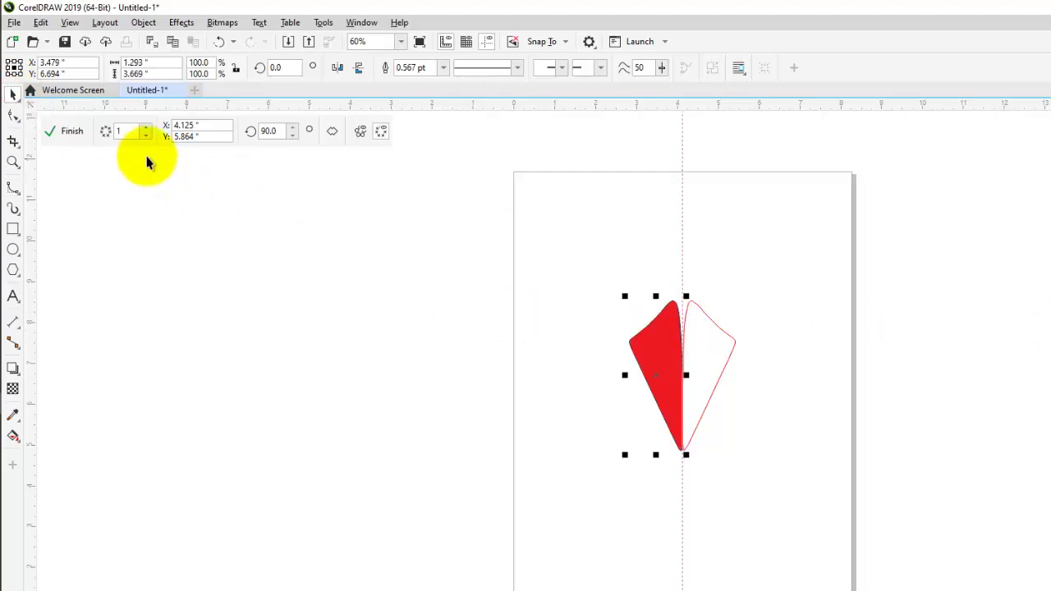
- Set the symmetry group to four mirror lines and finish editing it
{"action": "left_click", "coordinate": [146, 128]}
{"action": "left_click", "coordinate": [145, 128]}
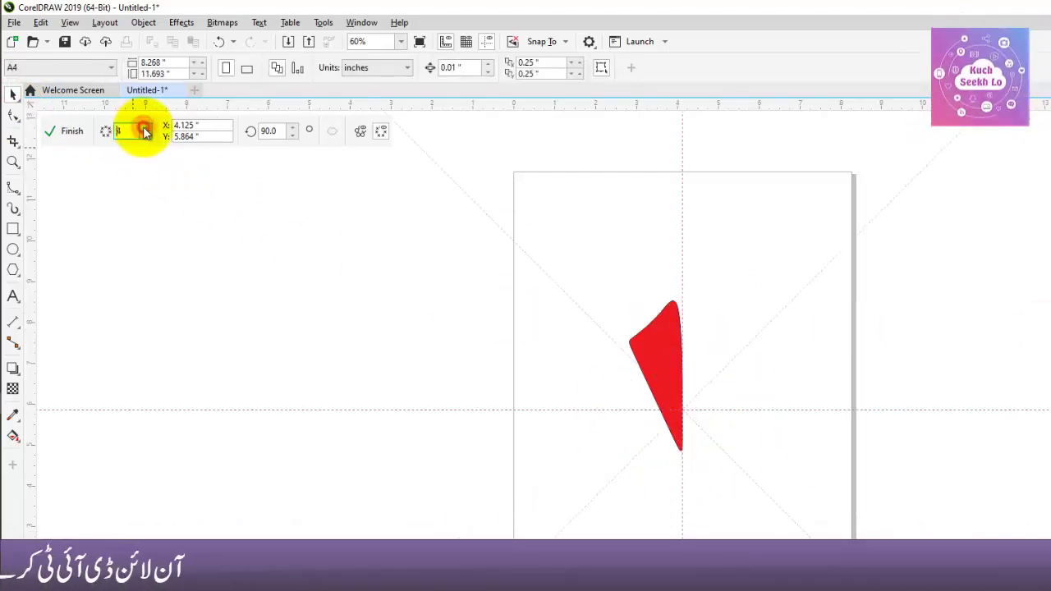
{"action": "left_click", "coordinate": [67, 132]}
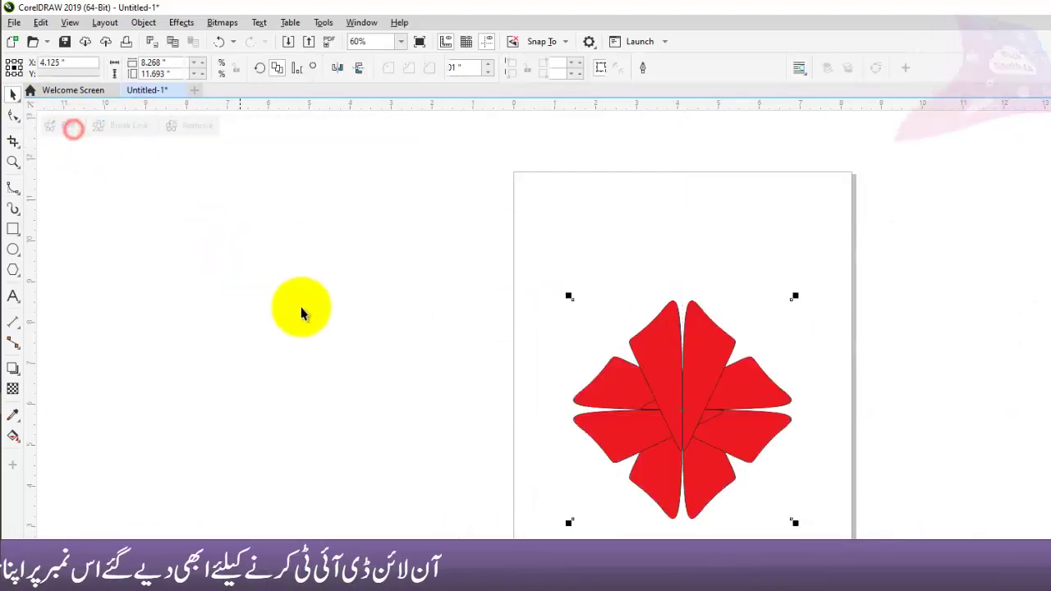
{"action": "left_click", "coordinate": [649, 432]}
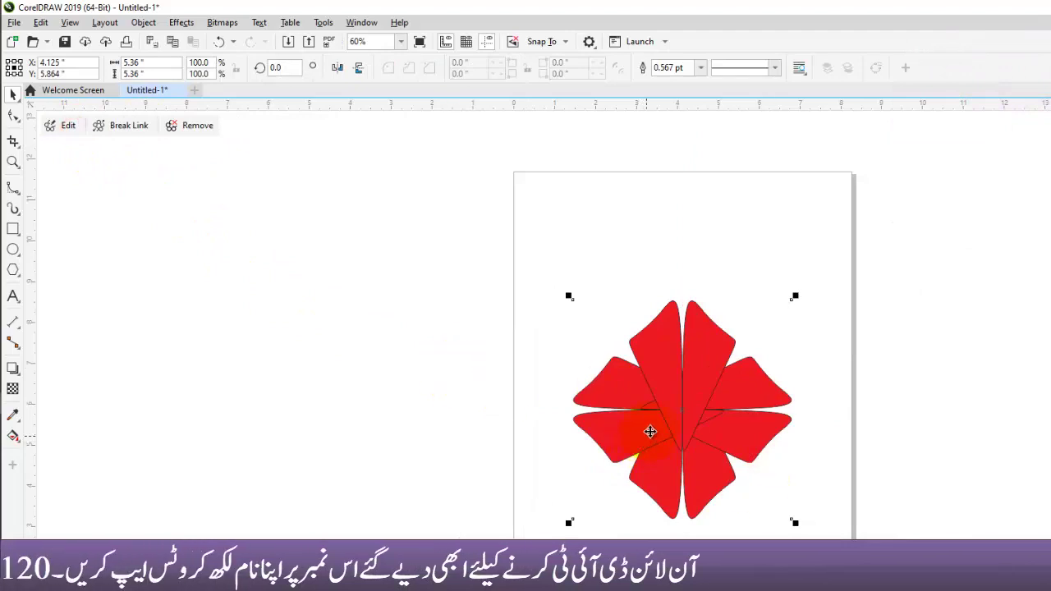
{"action": "left_click", "coordinate": [697, 439]}
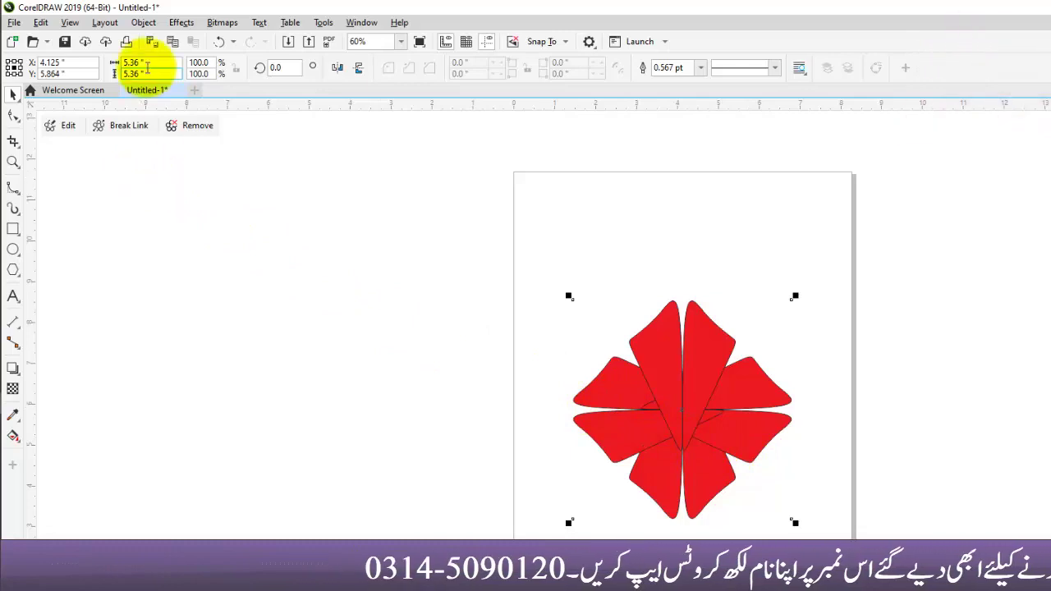
- Look through the symmetry commands for the selected red pattern, and delete the pattern from the page
{"action": "left_click", "coordinate": [144, 23]}
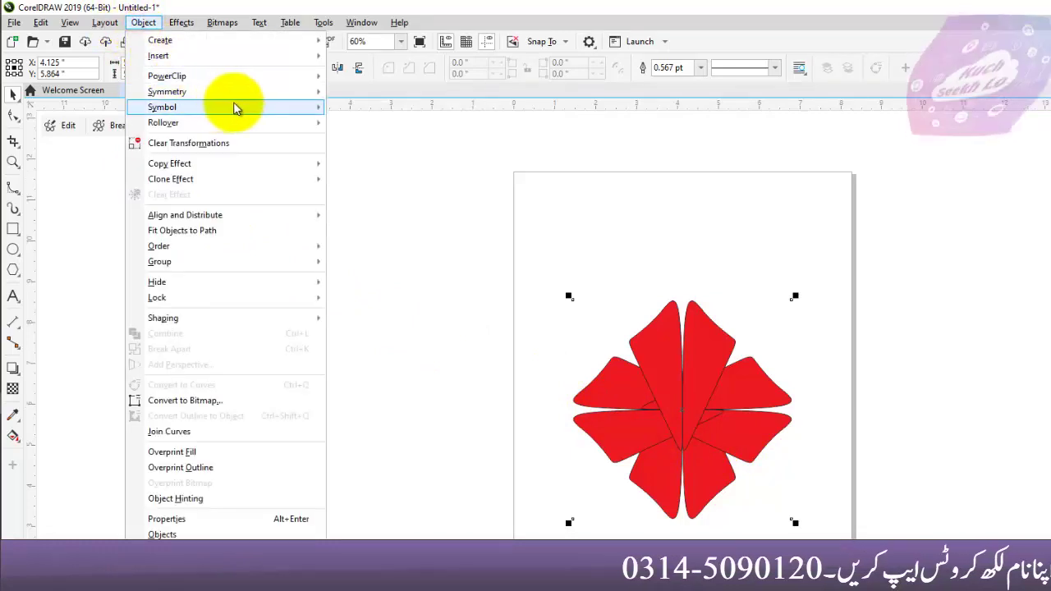
{"action": "mouse_move", "coordinate": [274, 93]}
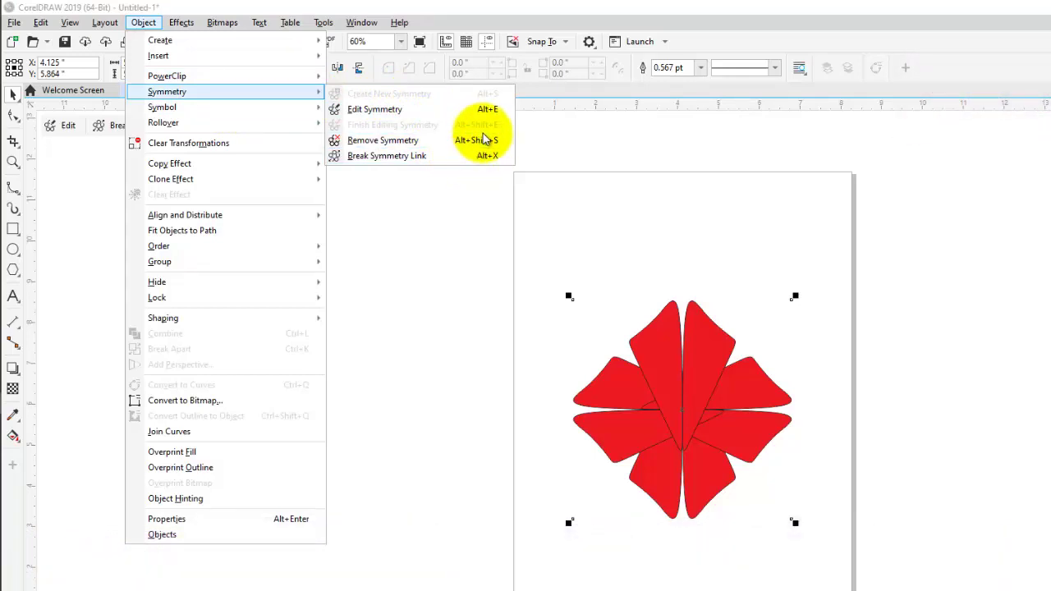
{"action": "left_click", "coordinate": [677, 247]}
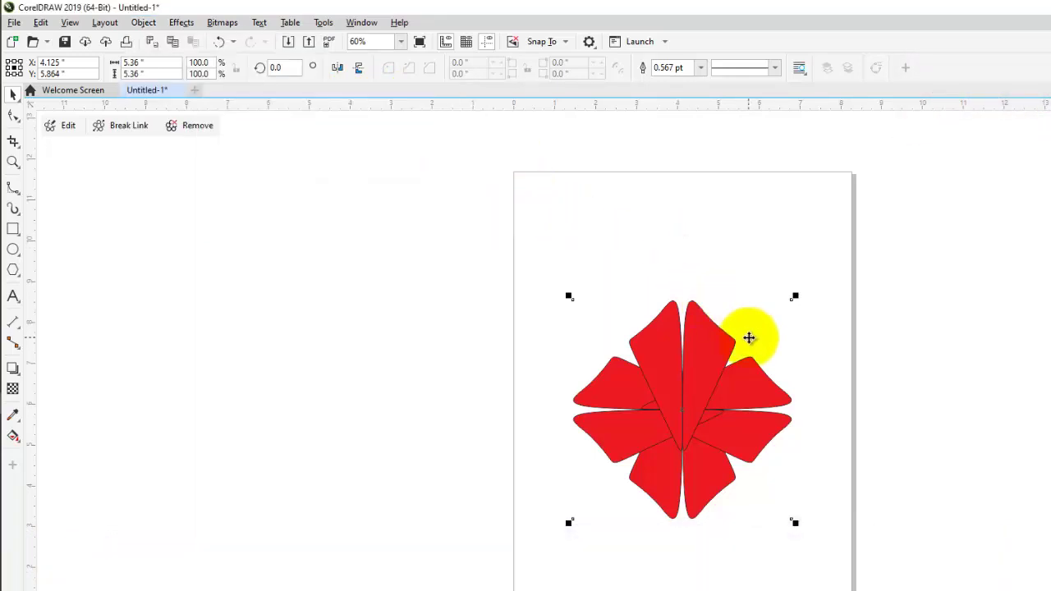
{"action": "key", "text": "Delete"}
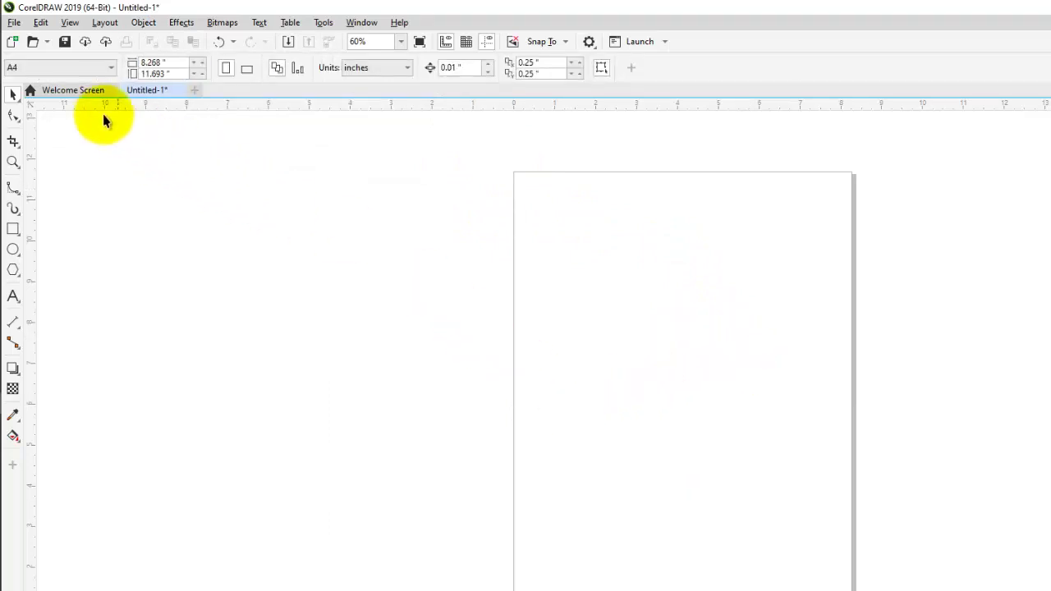
- Open the Husky Symmetry sample from the Welcome Screen
{"action": "left_click", "coordinate": [84, 92]}
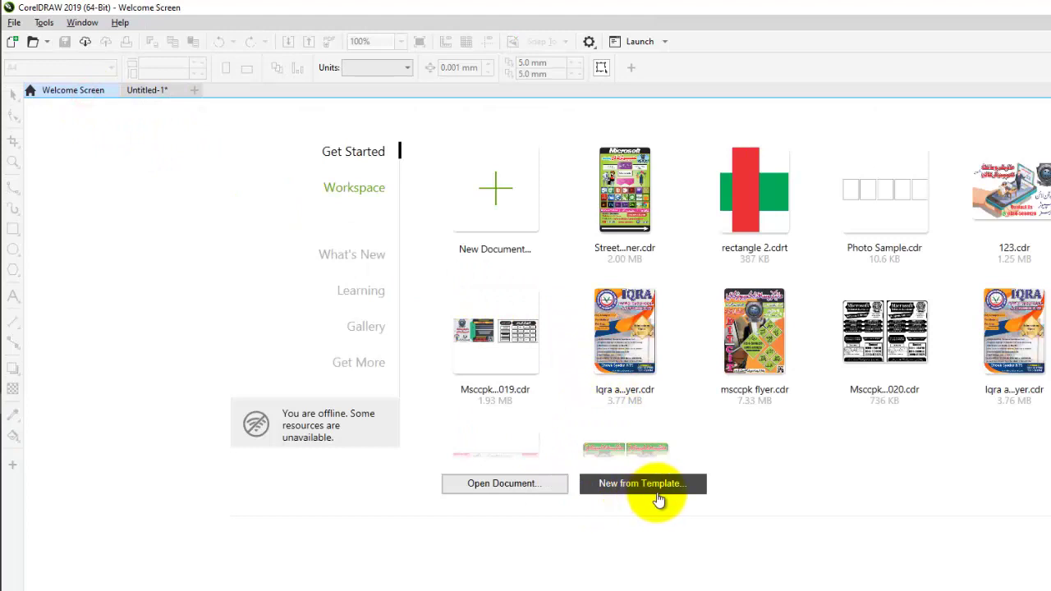
{"action": "scroll", "coordinate": [711, 419], "scroll_direction": "down", "scroll_amount": 1}
{"action": "scroll", "coordinate": [714, 411], "scroll_direction": "down", "scroll_amount": 2}
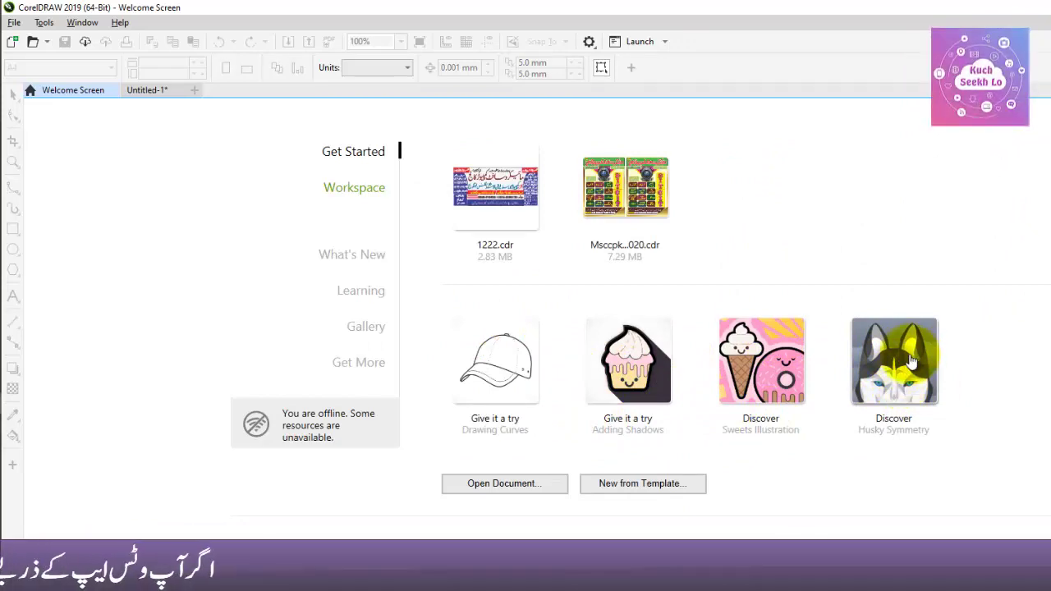
{"action": "left_click", "coordinate": [661, 384]}
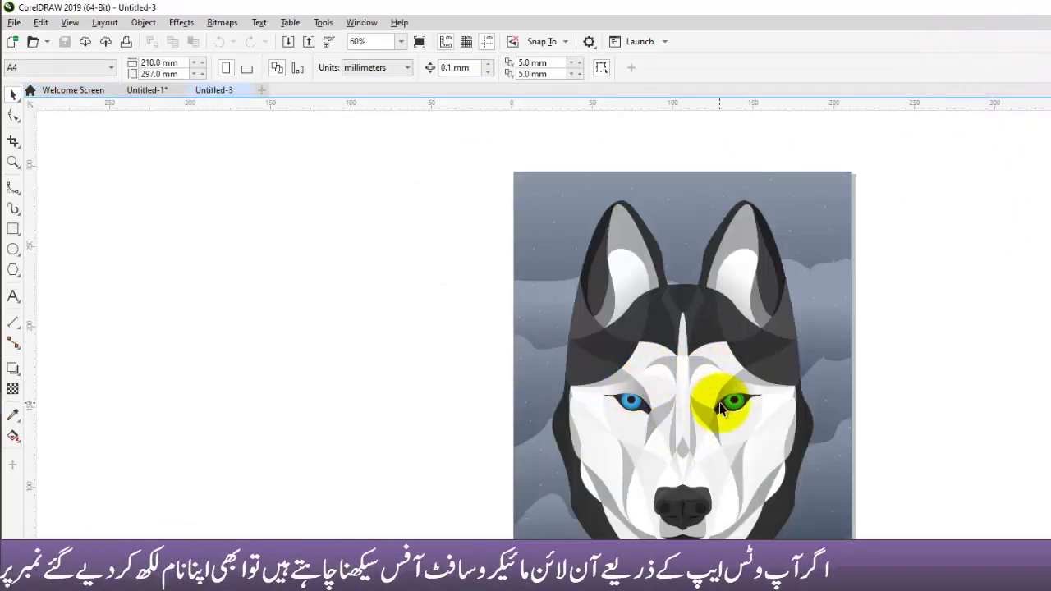
- Select the husky's face and open its symmetry group for editing
{"action": "left_click", "coordinate": [700, 349]}
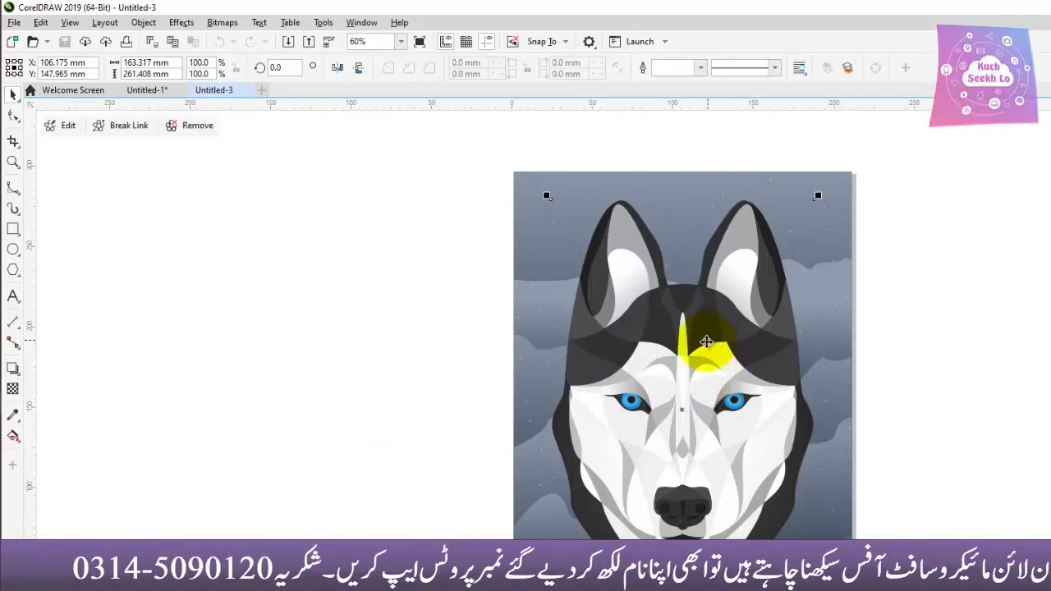
{"action": "left_click", "coordinate": [981, 382]}
{"action": "left_click", "coordinate": [649, 353]}
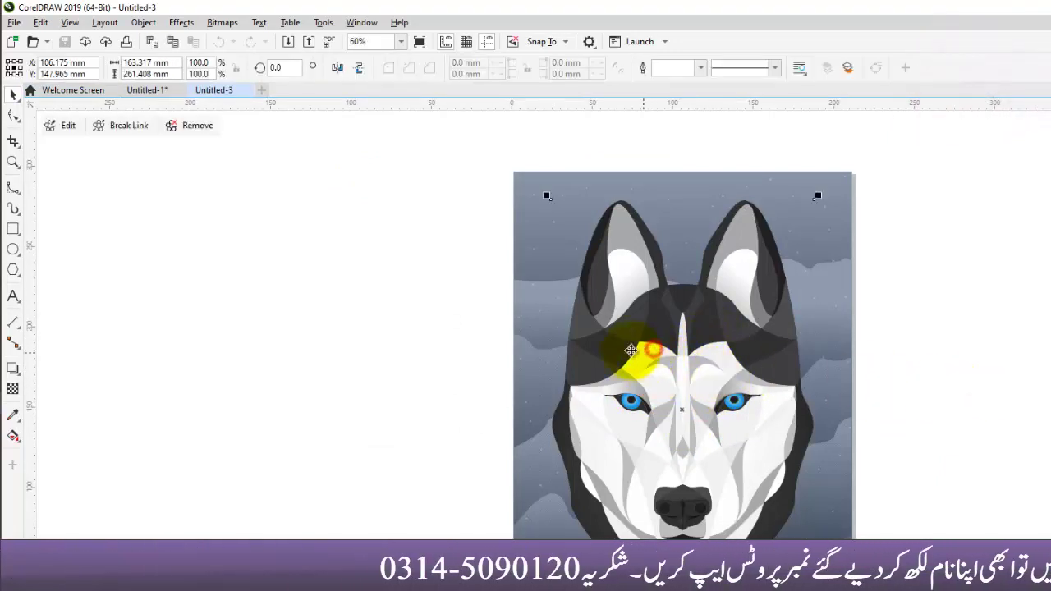
{"action": "left_click", "coordinate": [63, 125]}
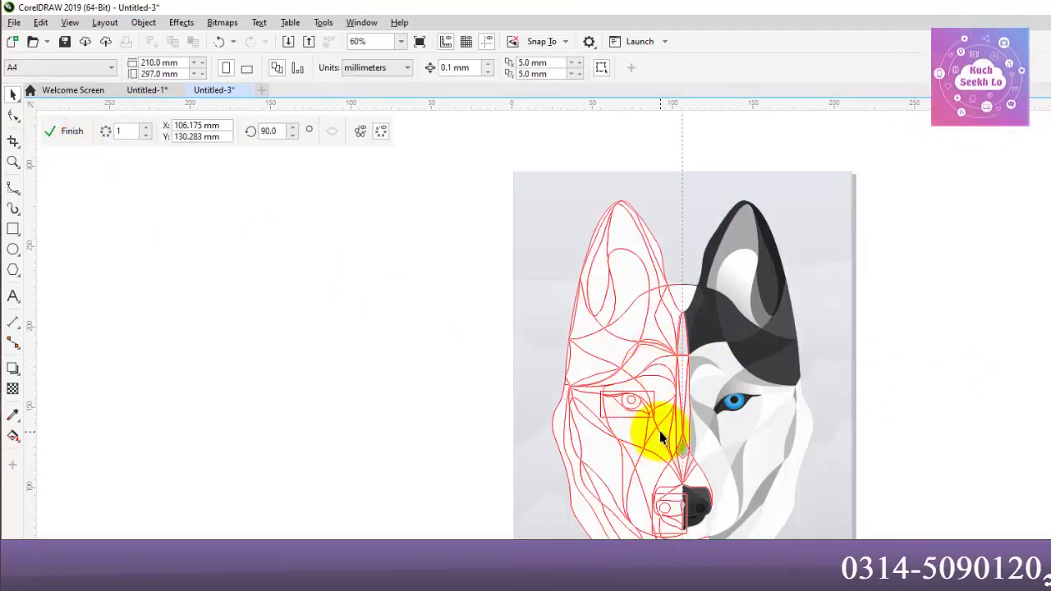
- Fill the upper eyelid shape of the husky's coloured half with red and finish editing the symmetry
{"action": "scroll", "coordinate": [637, 412], "scroll_direction": "up", "scroll_amount": 3}
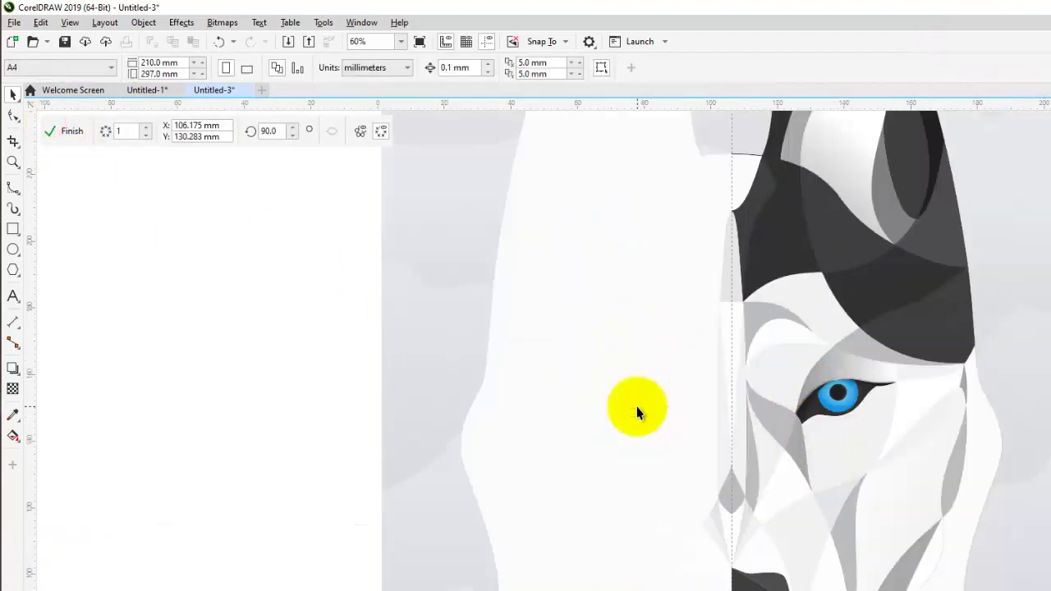
{"action": "left_click", "coordinate": [846, 406]}
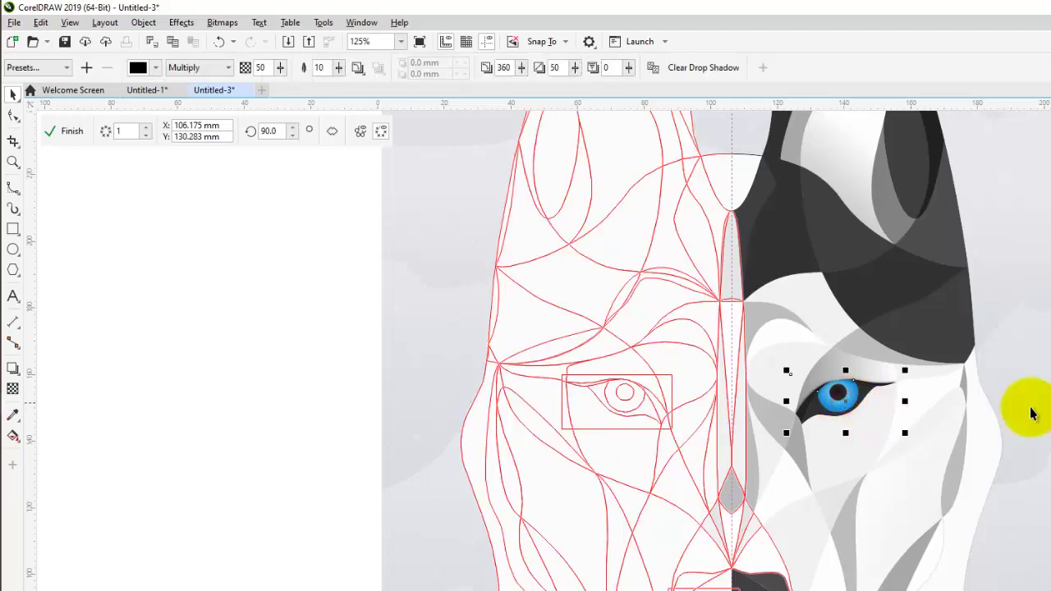
{"action": "left_click", "coordinate": [845, 400]}
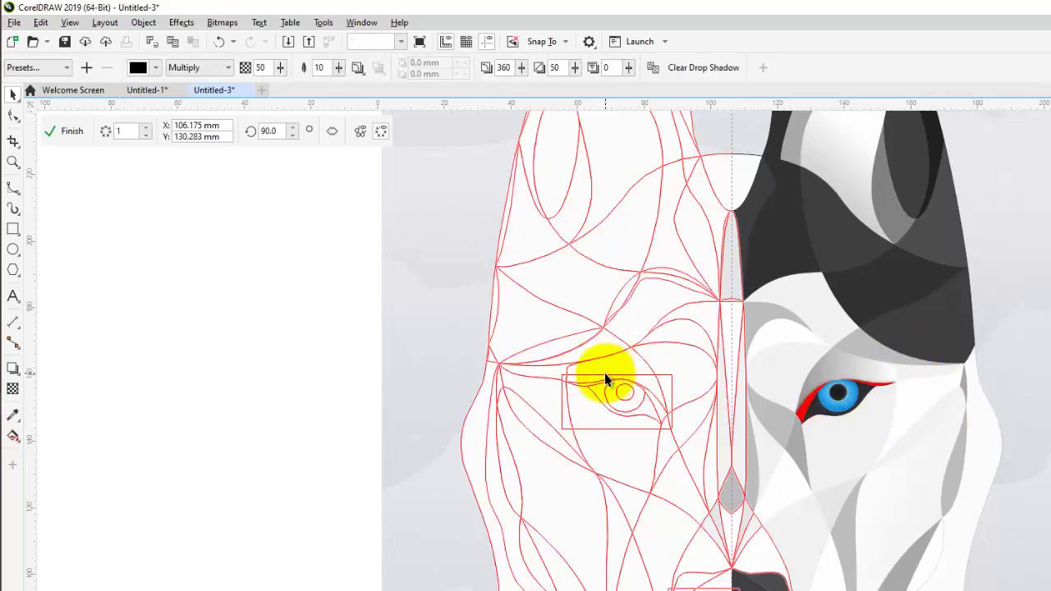
{"action": "left_click", "coordinate": [70, 131]}
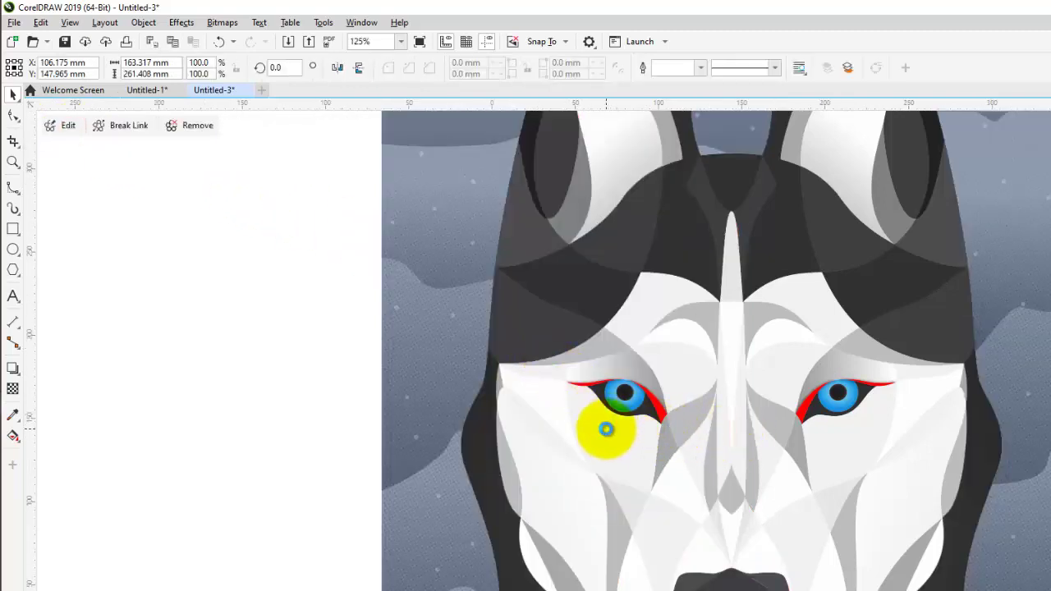
{"action": "scroll", "coordinate": [605, 429], "scroll_direction": "down", "scroll_amount": 2}
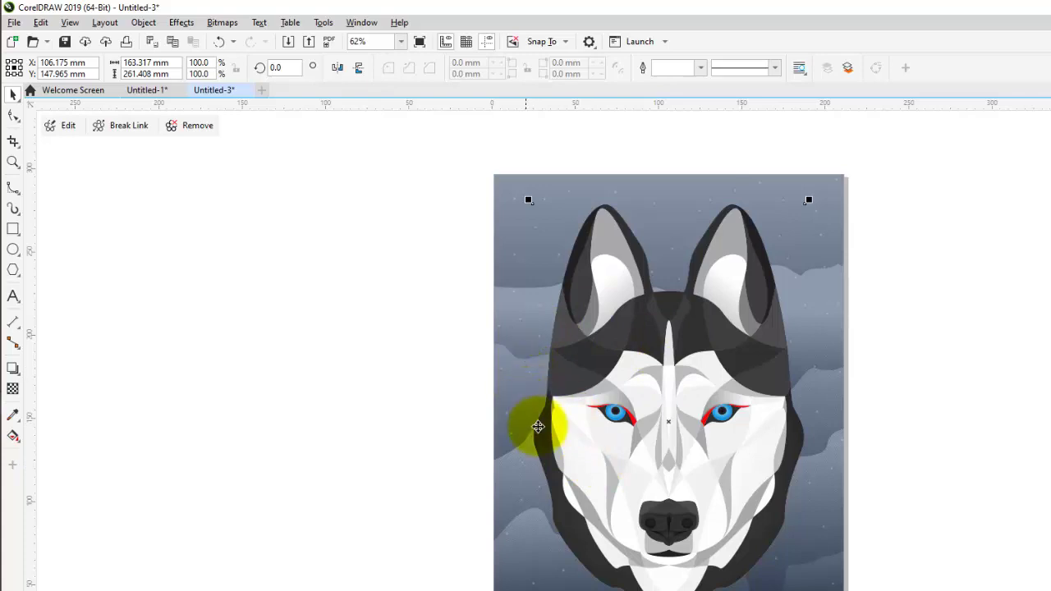